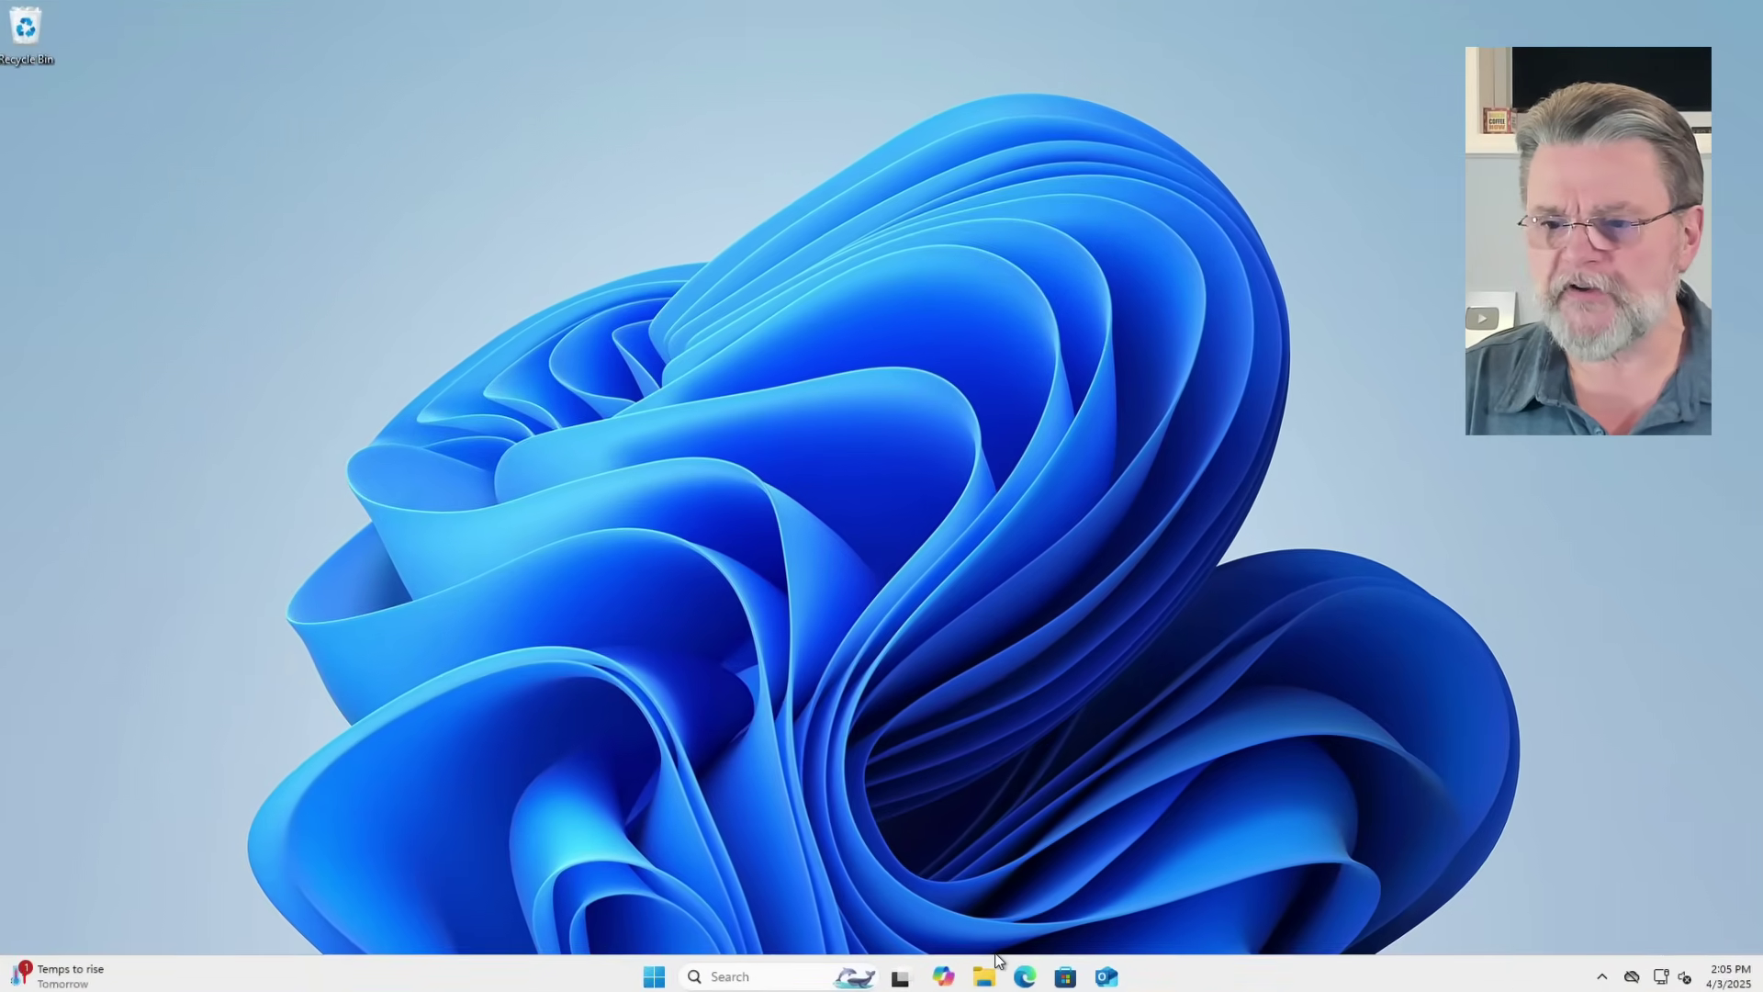
# Step: Open This PC from the taskbar to review drives C:, D: and E: and free space
pyautogui.click(985, 975)
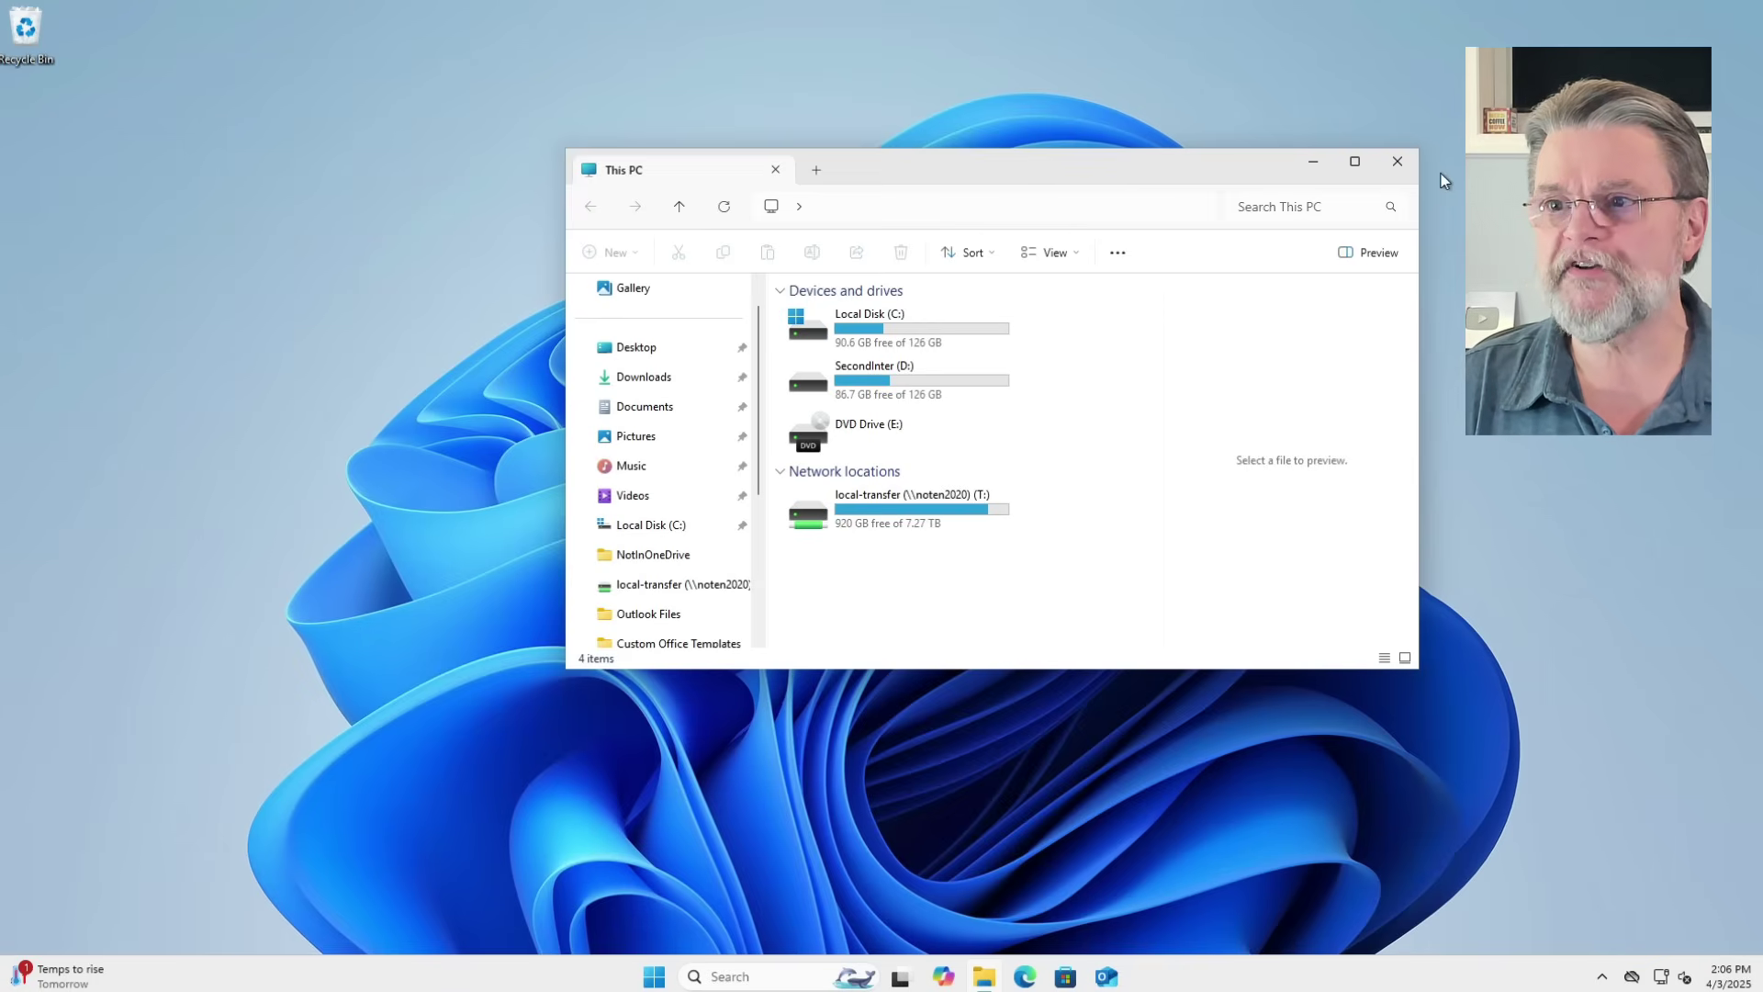
# Step: Close This PC, launch Disk Management from the Start menu, and enlarge its window
pyautogui.click(1390, 174)
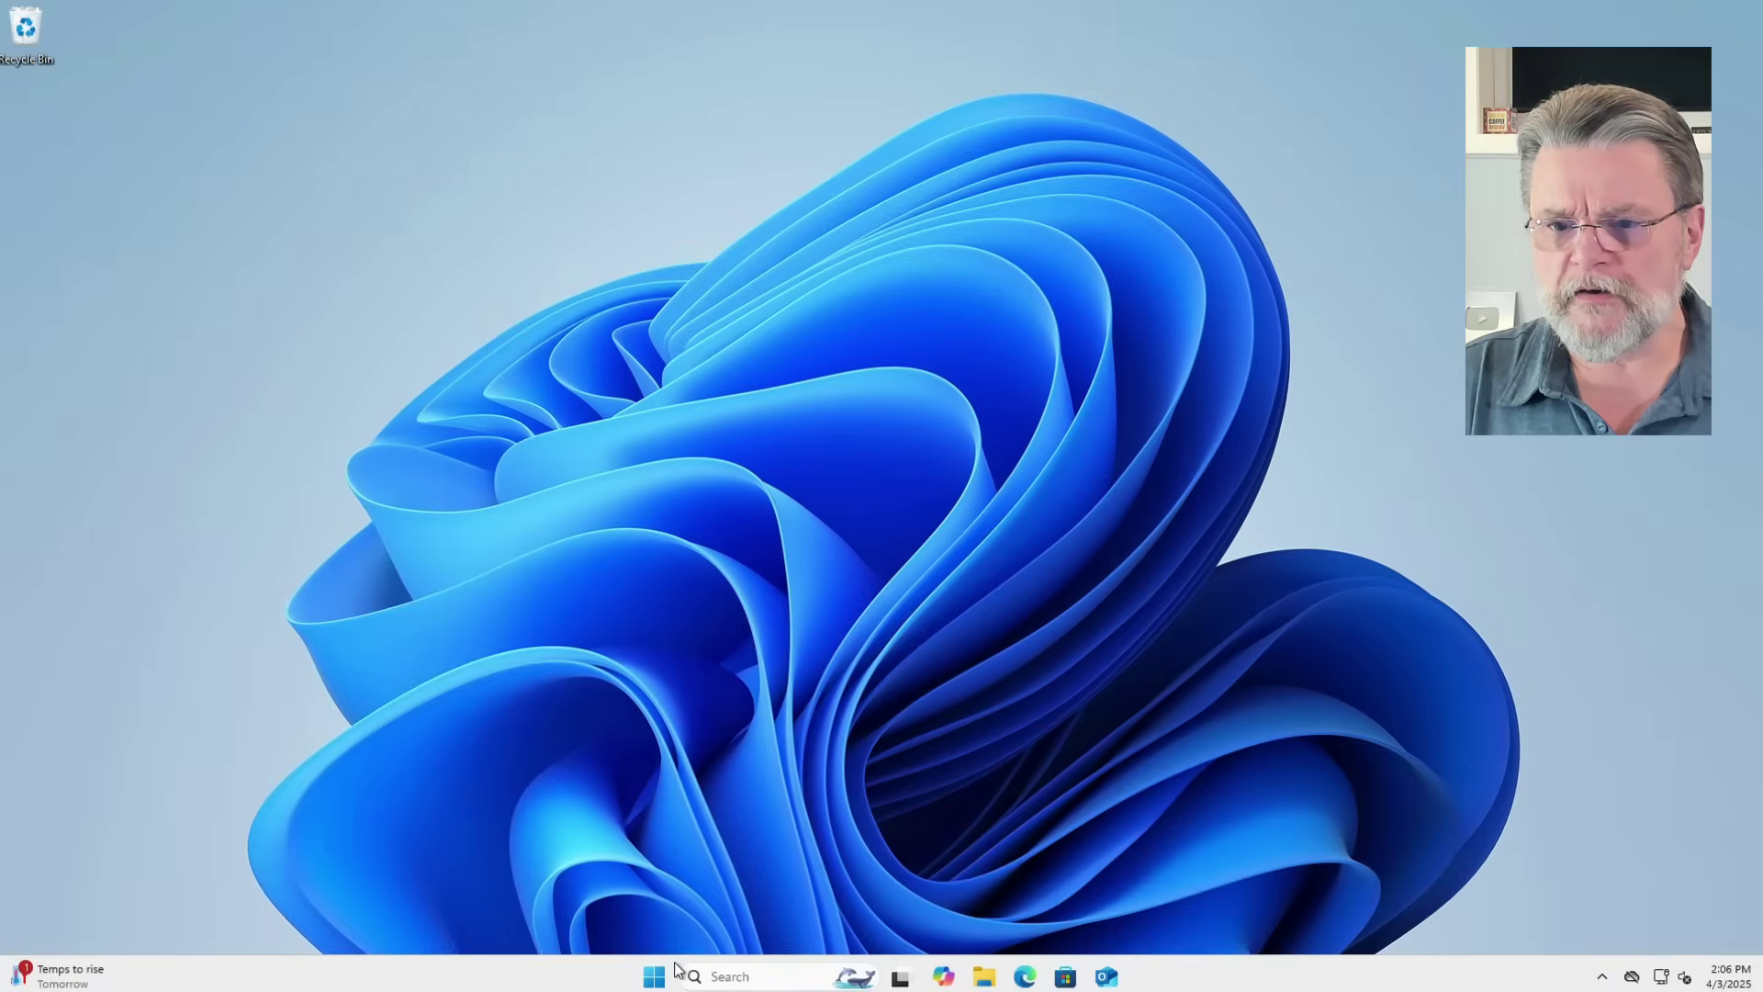
pyautogui.rightClick(654, 979)
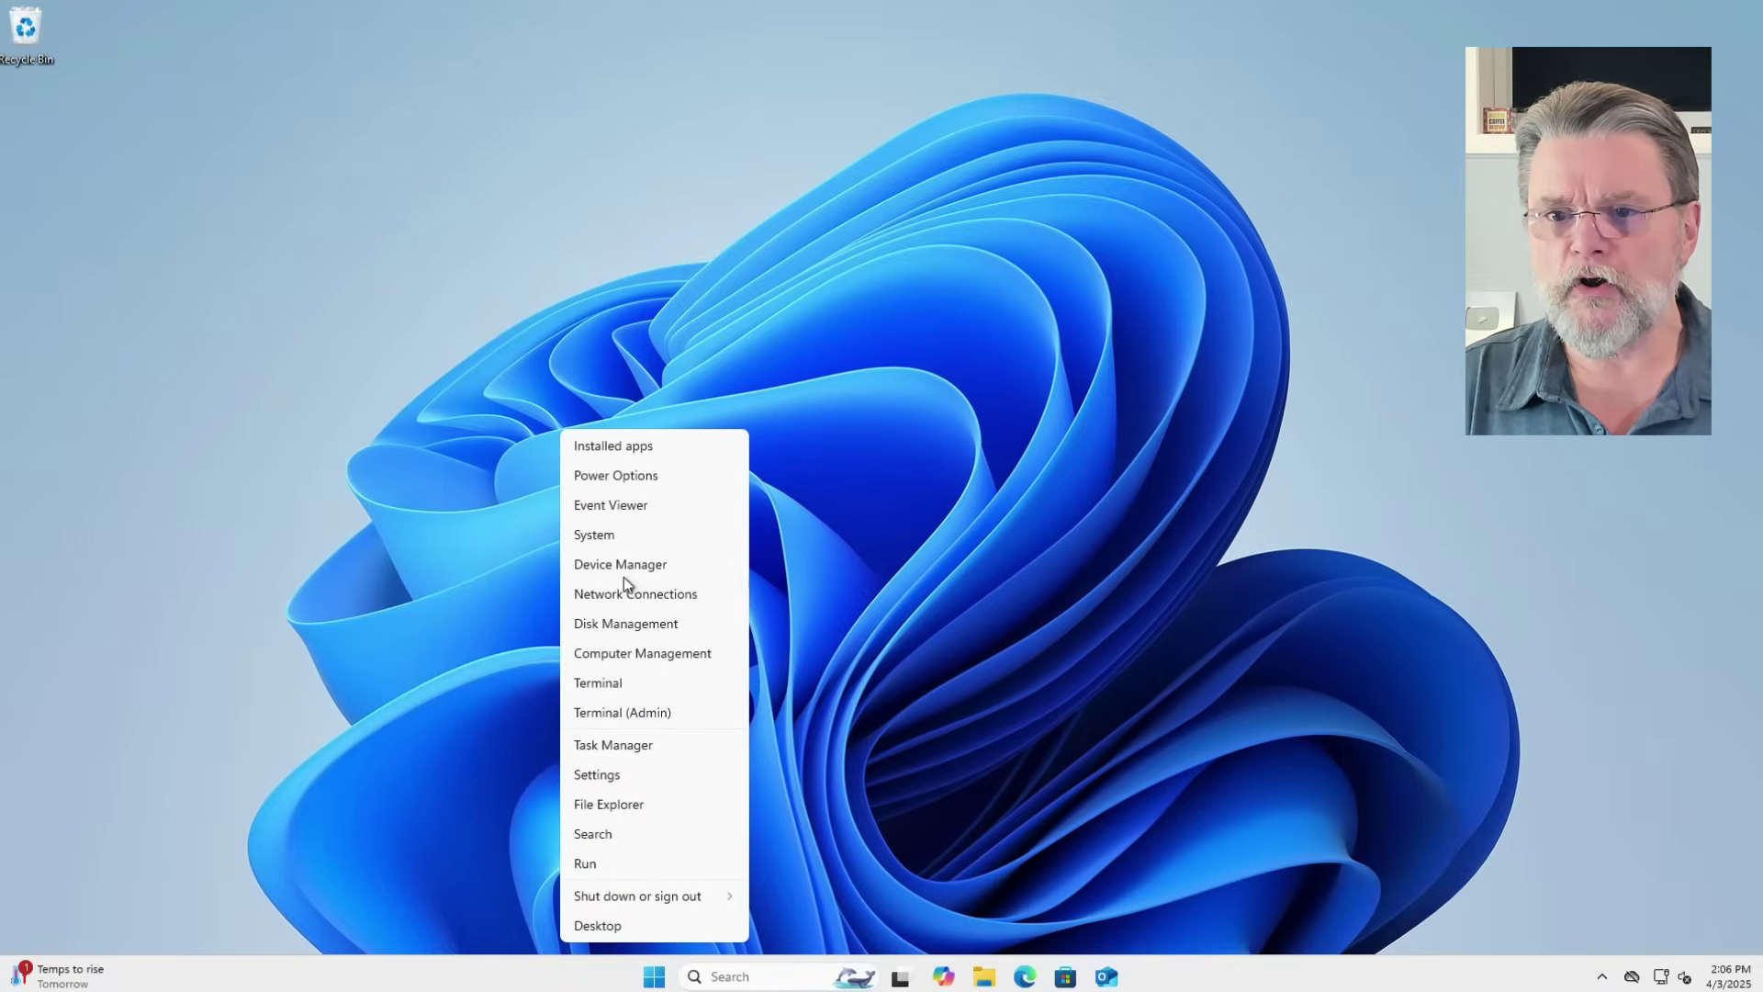
pyautogui.click(675, 624)
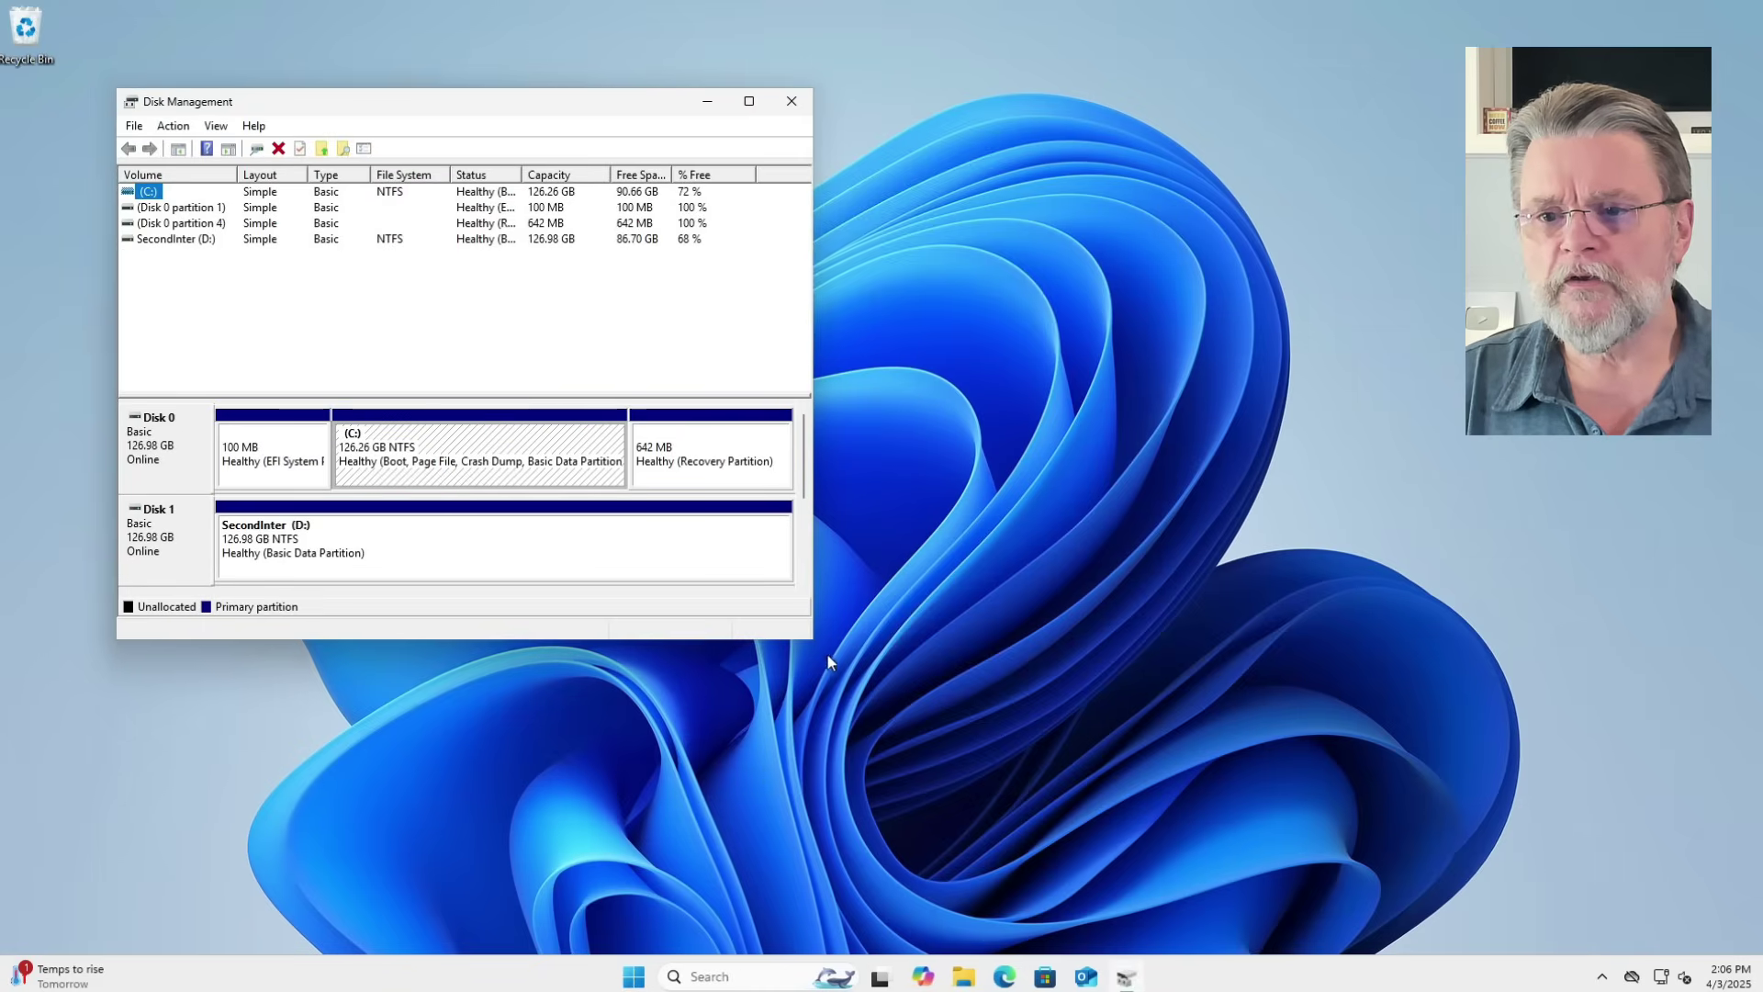
pyautogui.moveTo(810, 642); pyautogui.dragTo(1090, 737)
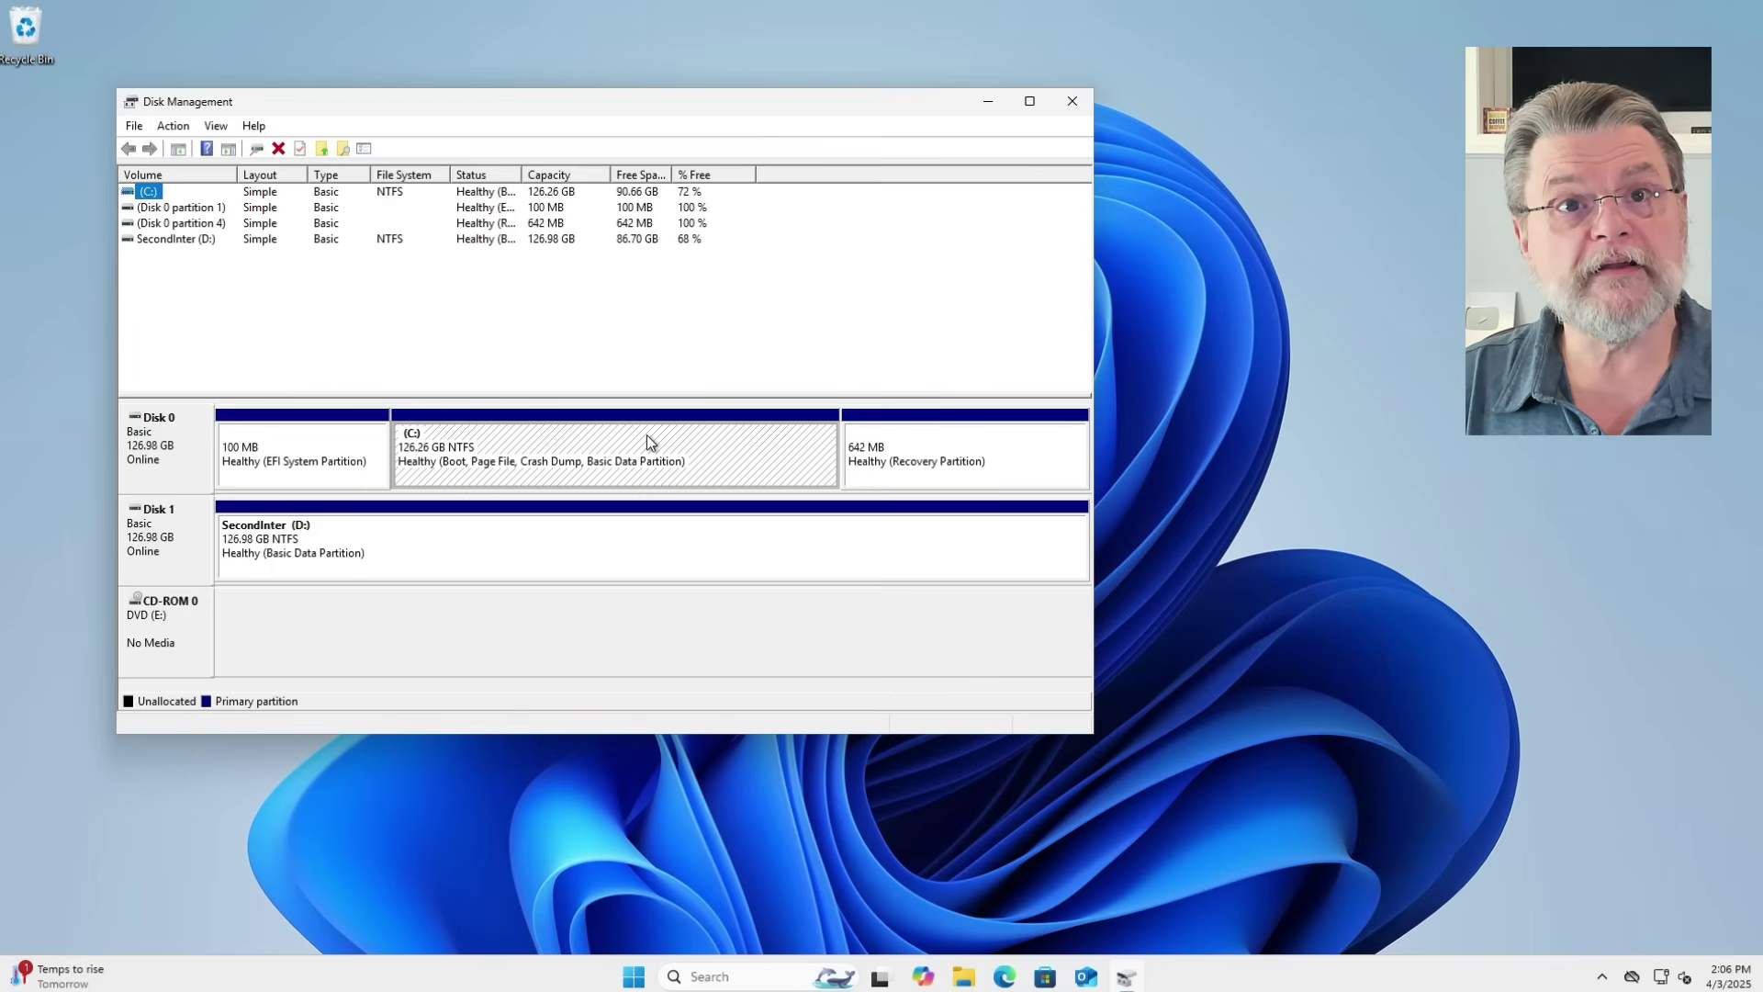
# Step: Shrink the C: partition by 64000 MB, leaving 62.50 GB unallocated
pyautogui.rightClick(646, 441)
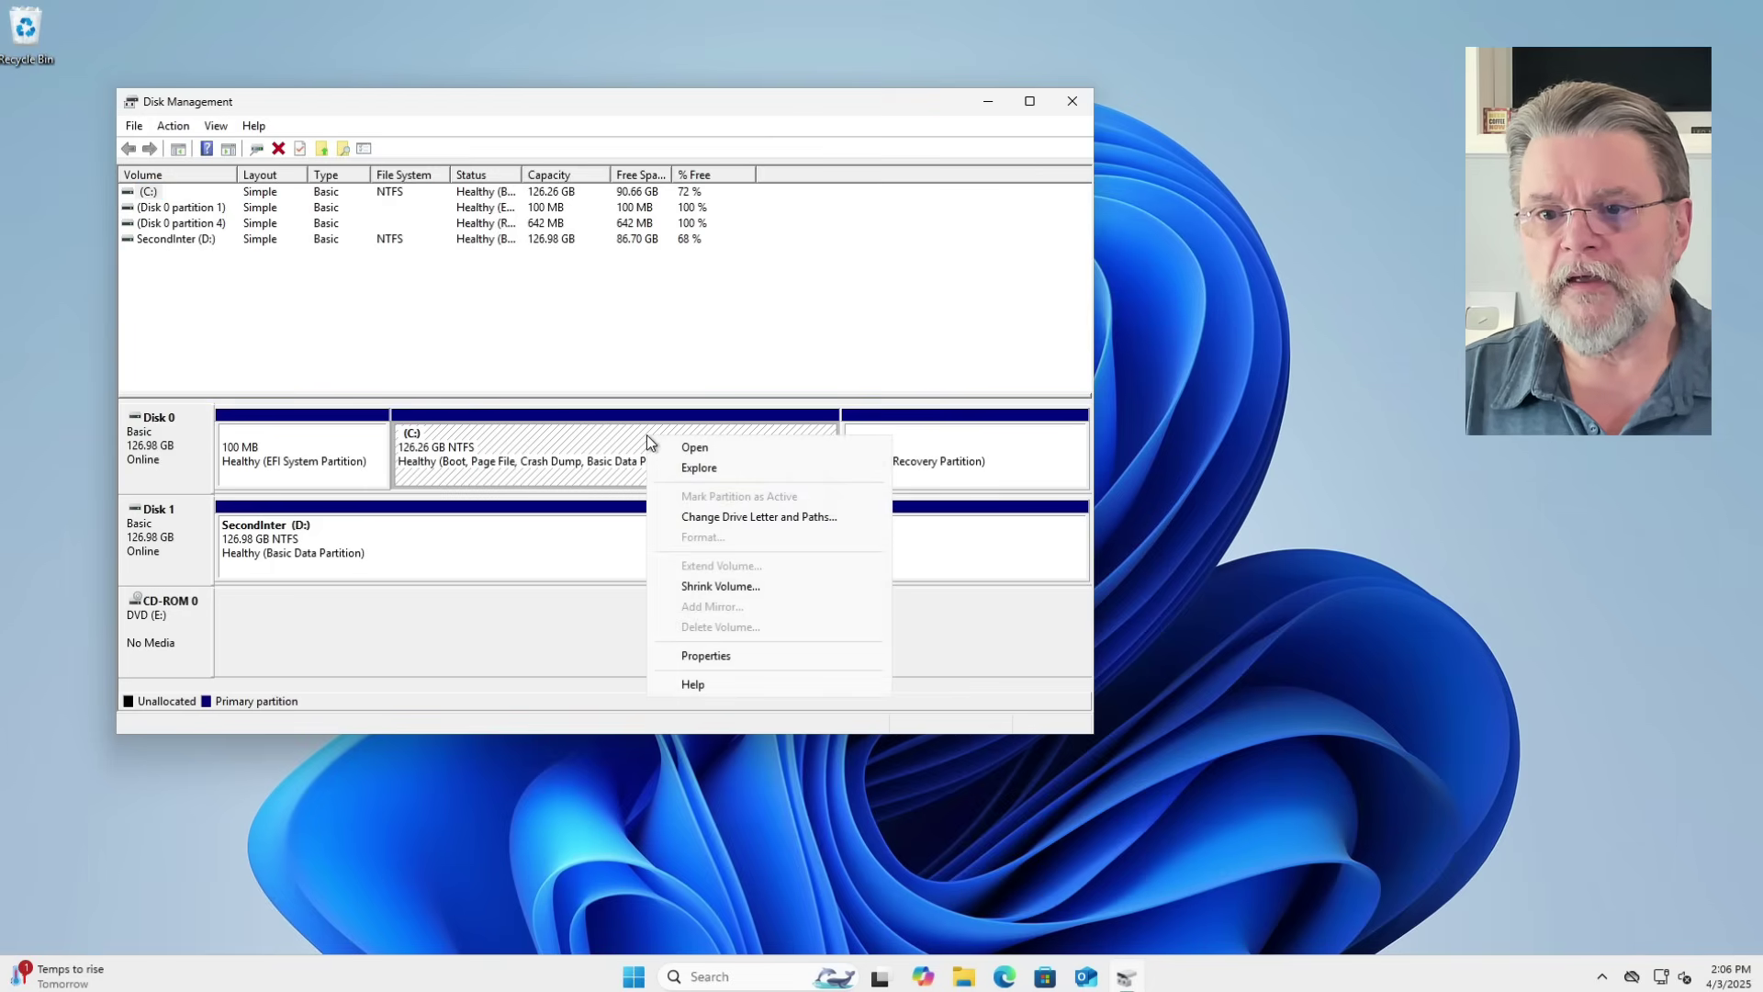
pyautogui.click(772, 582)
pyautogui.write('64000')
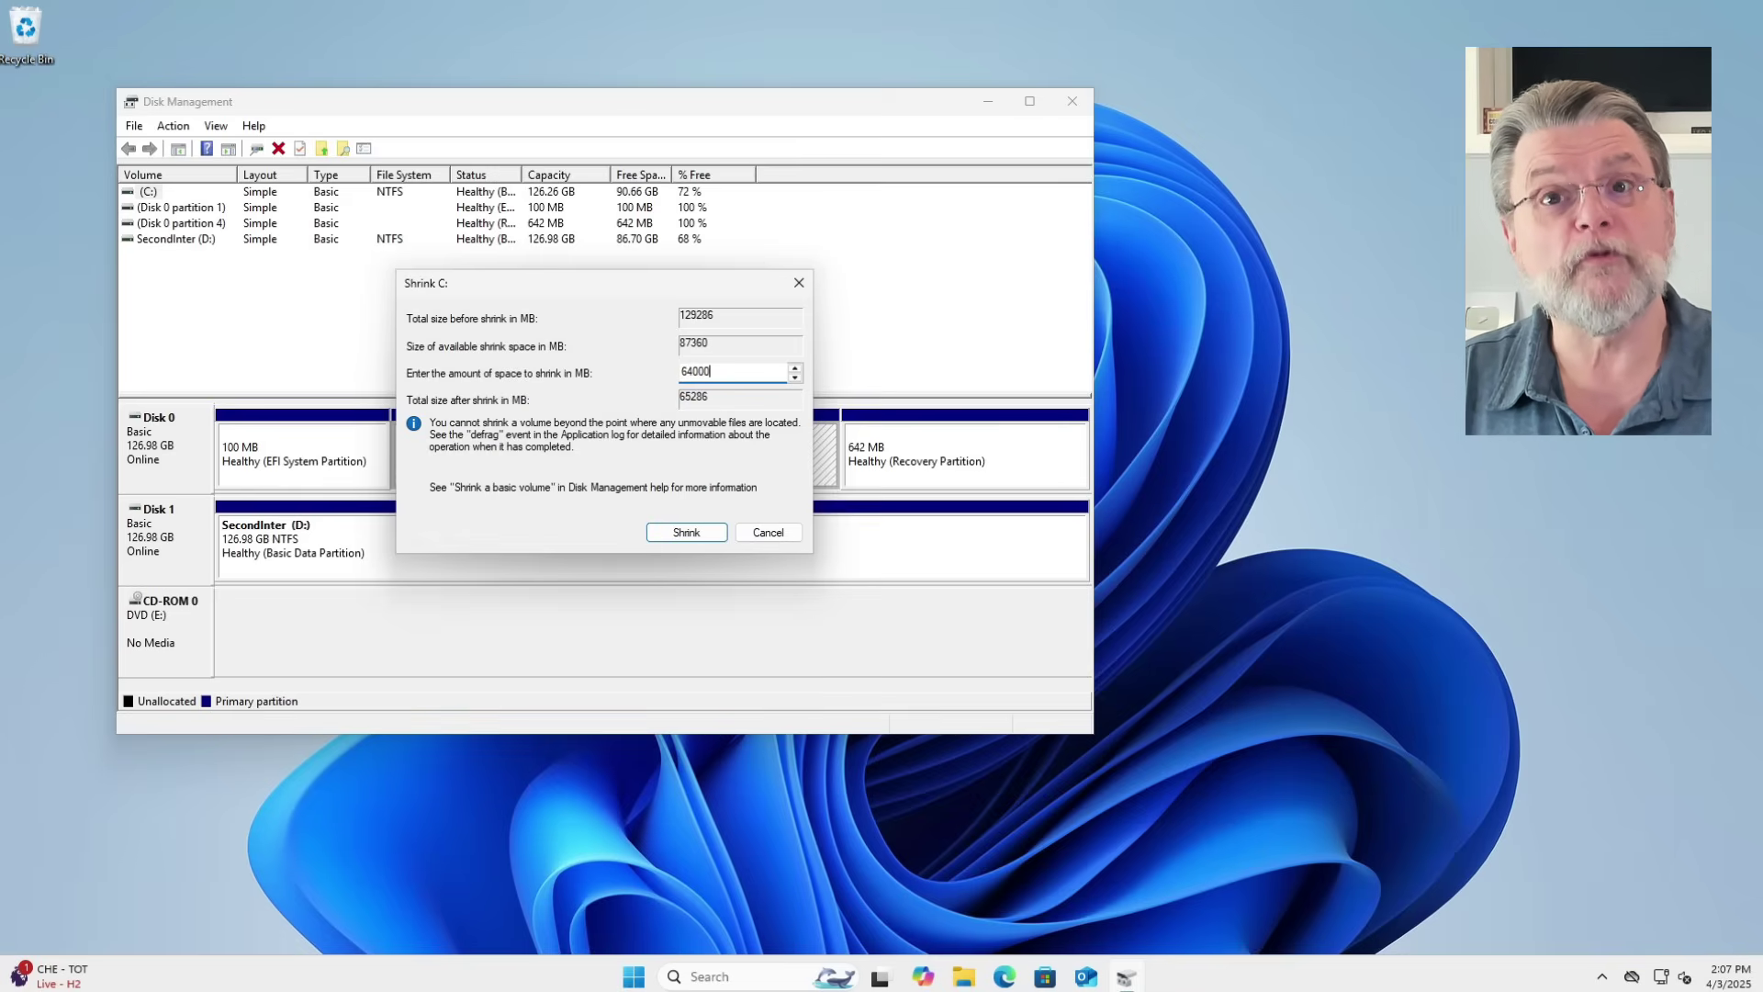
pyautogui.click(676, 533)
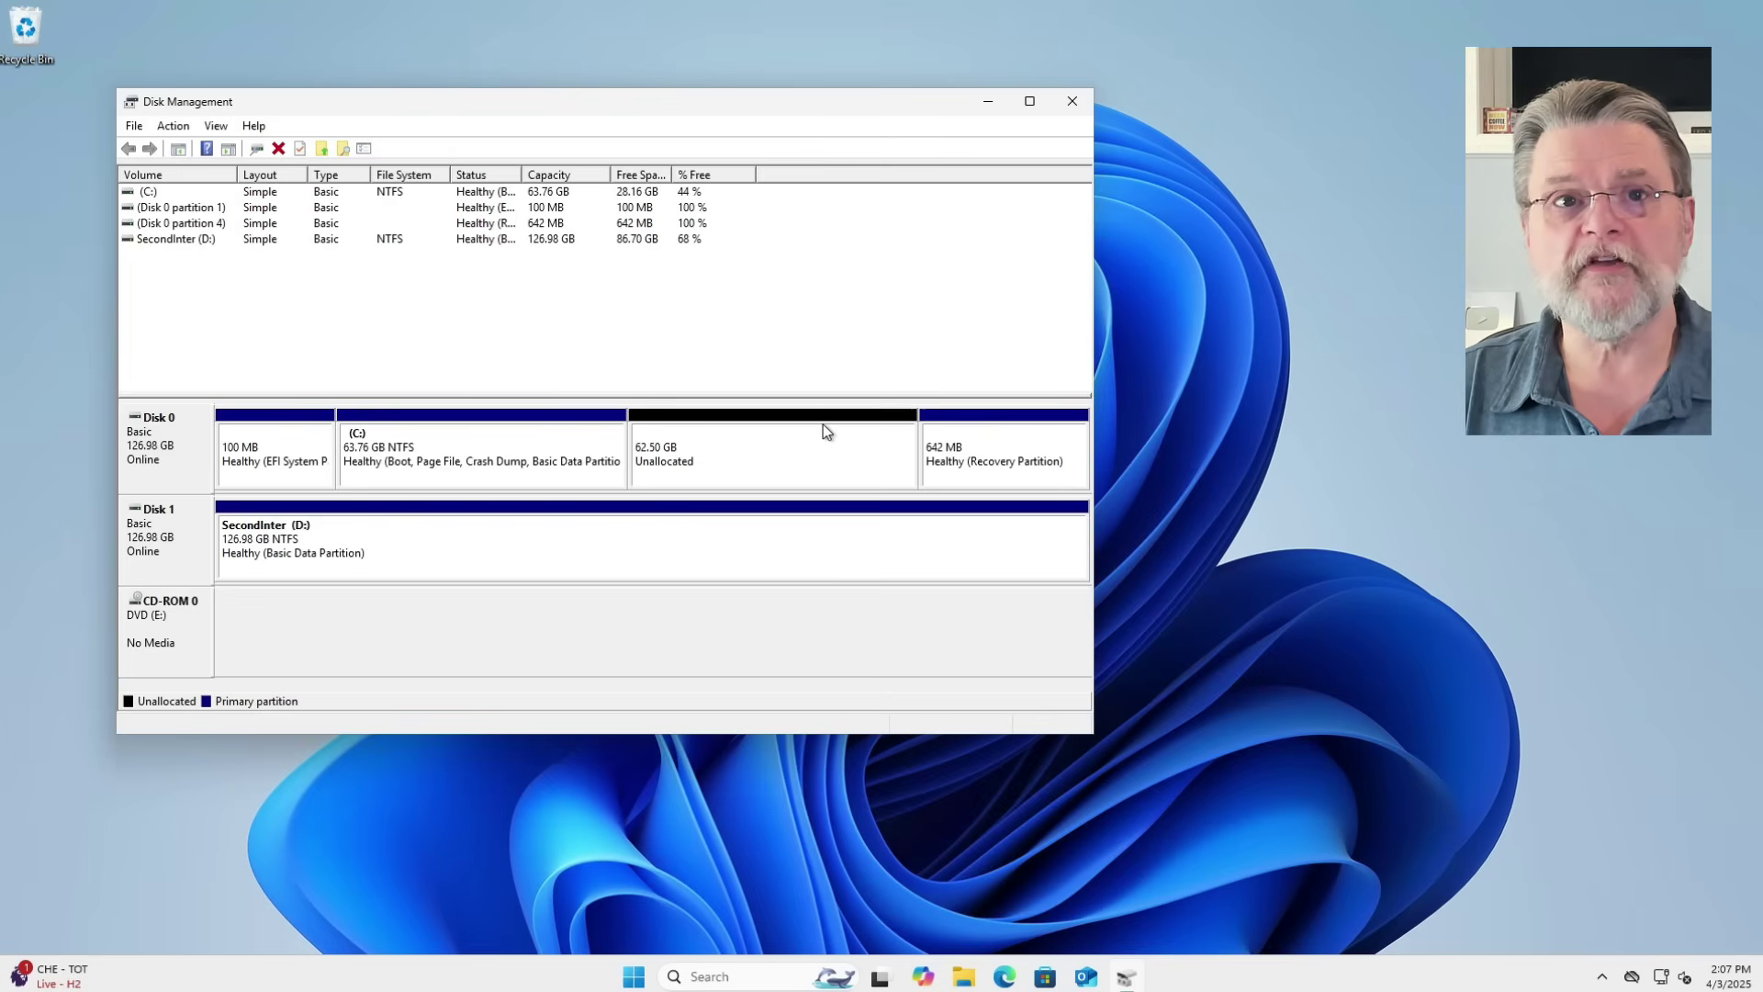
# Step: Start a New Simple Volume in the unallocated space, keeping the 64000 MB size
pyautogui.rightClick(797, 461)
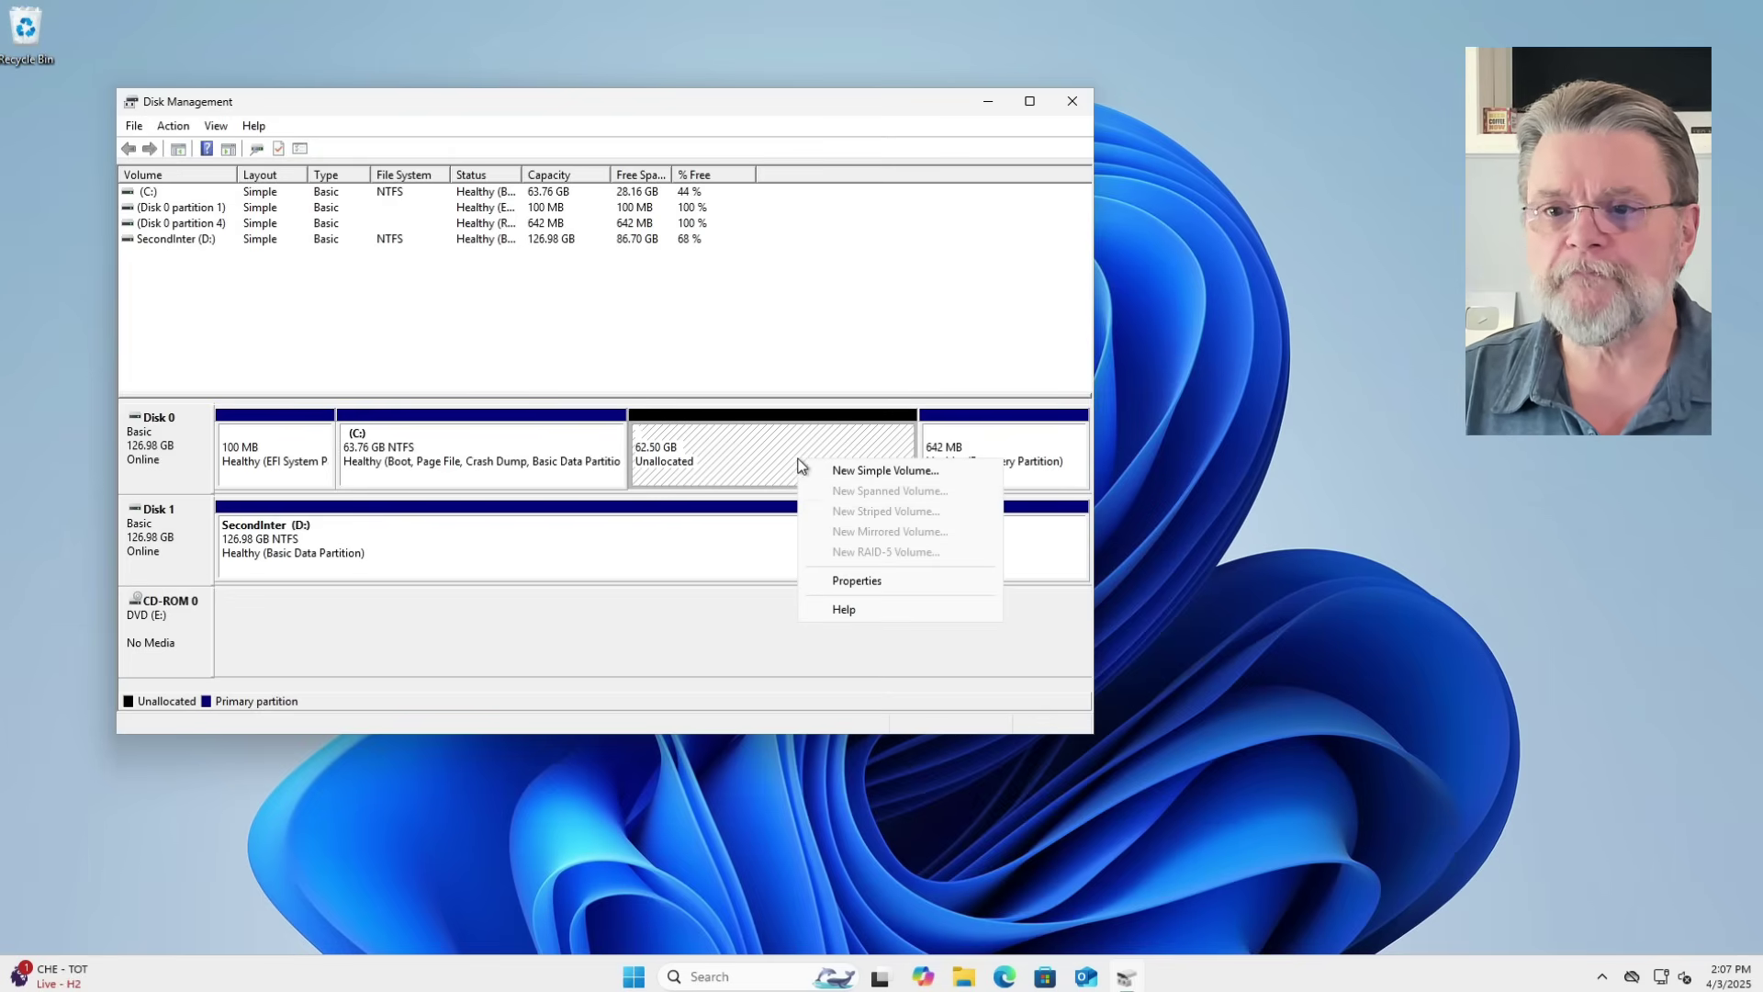
pyautogui.click(873, 472)
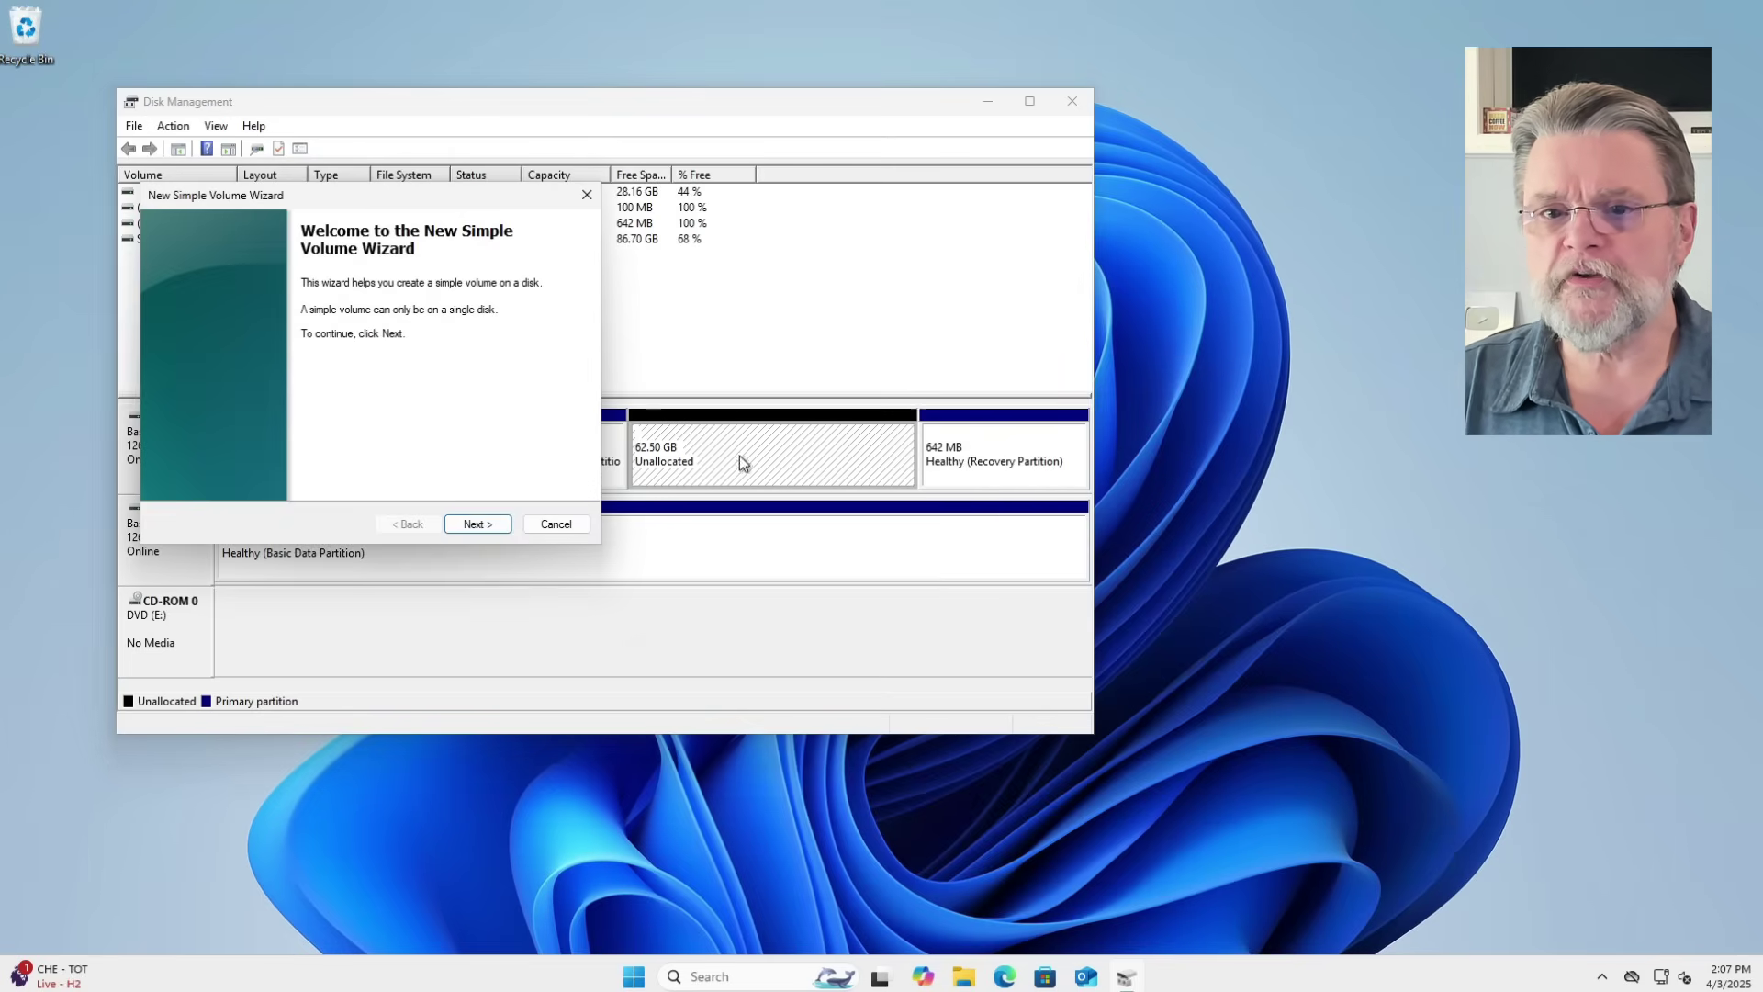
pyautogui.click(483, 523)
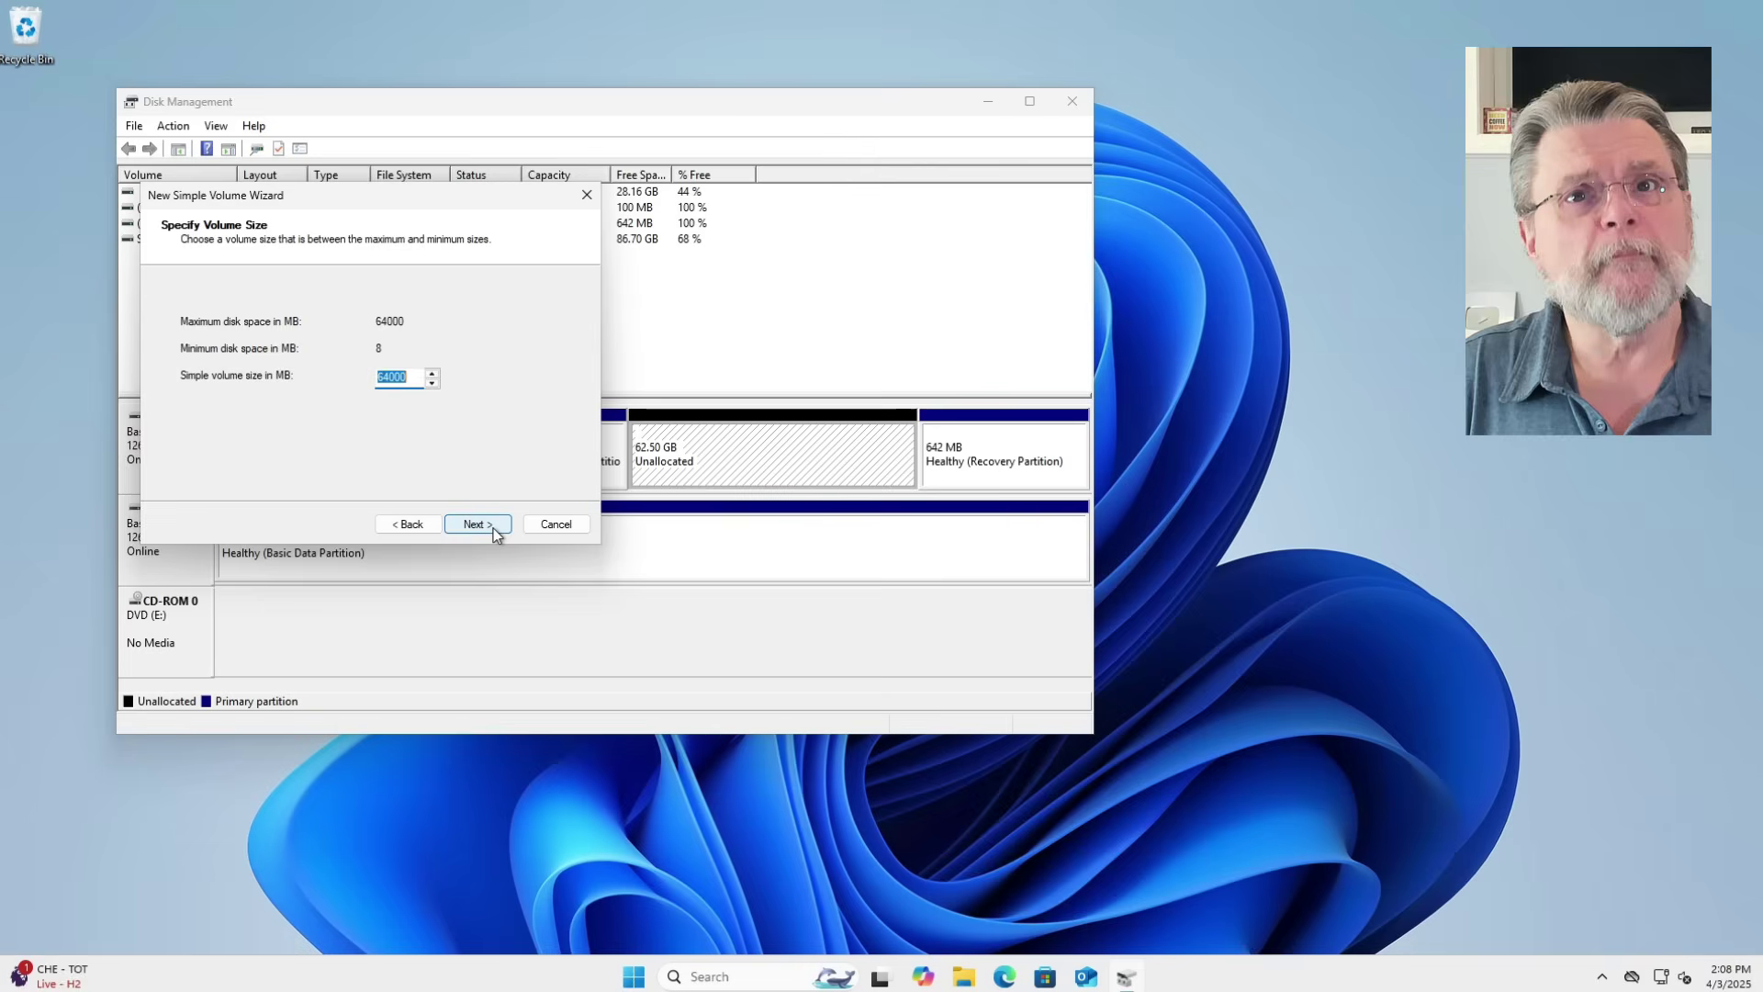
pyautogui.click(493, 527)
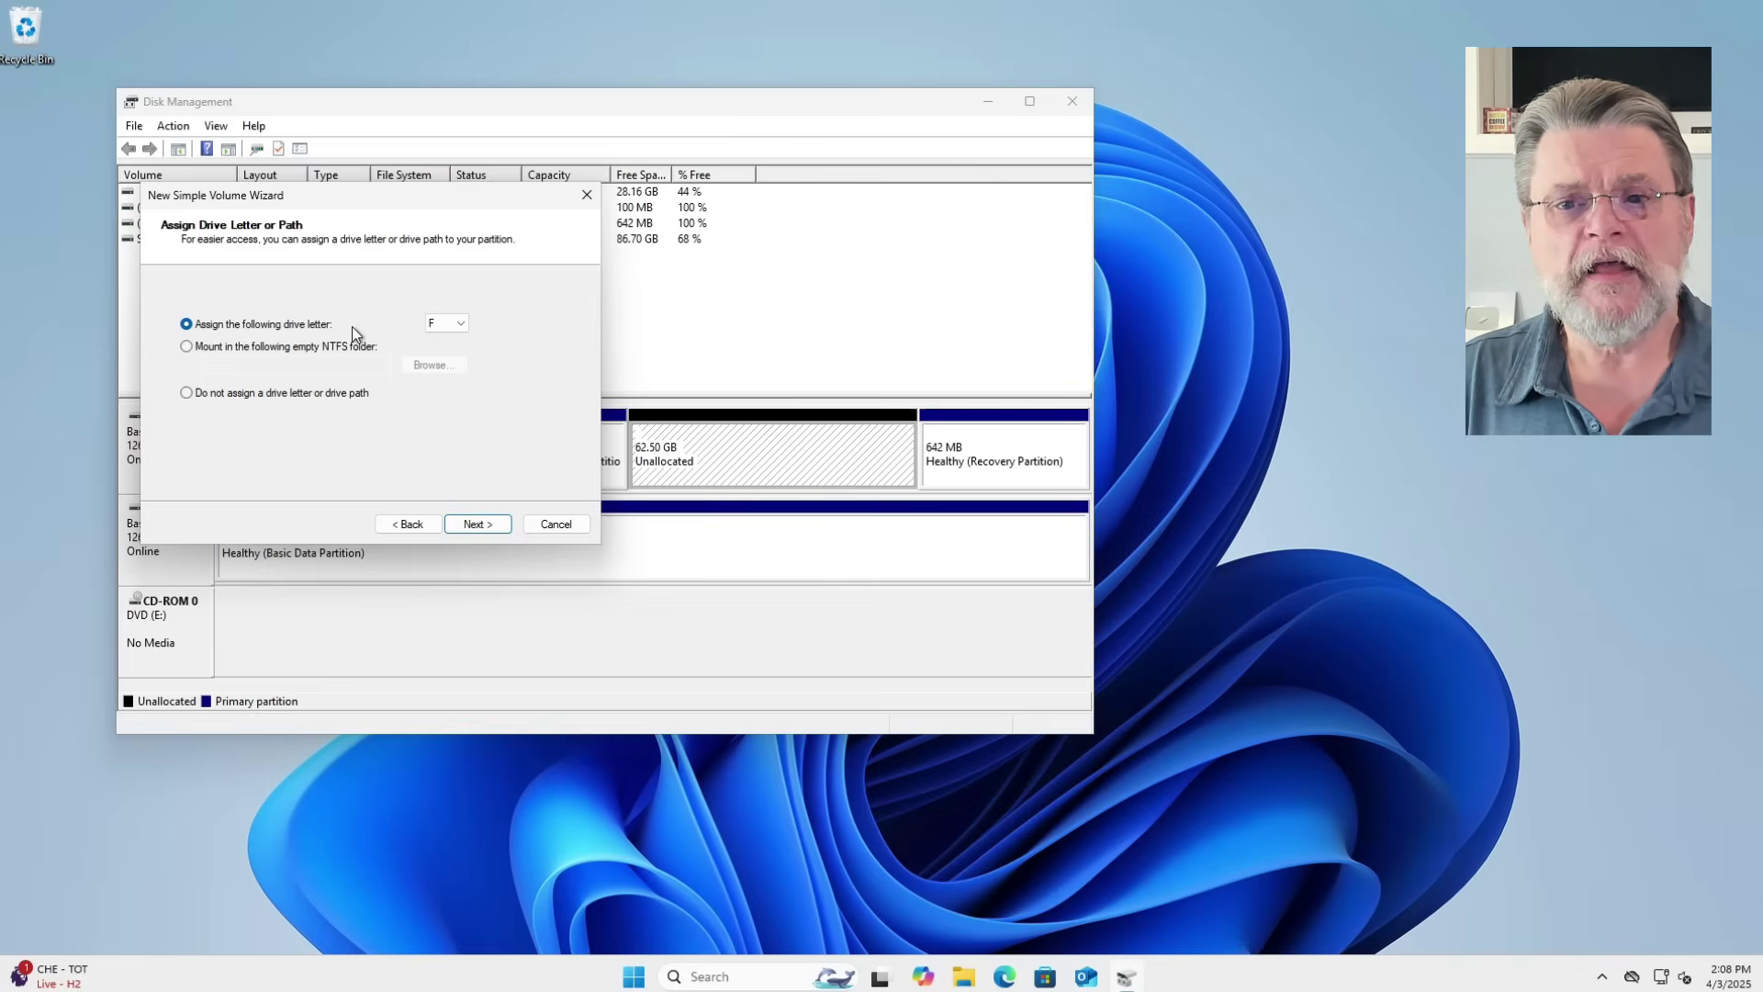
pyautogui.click(462, 325)
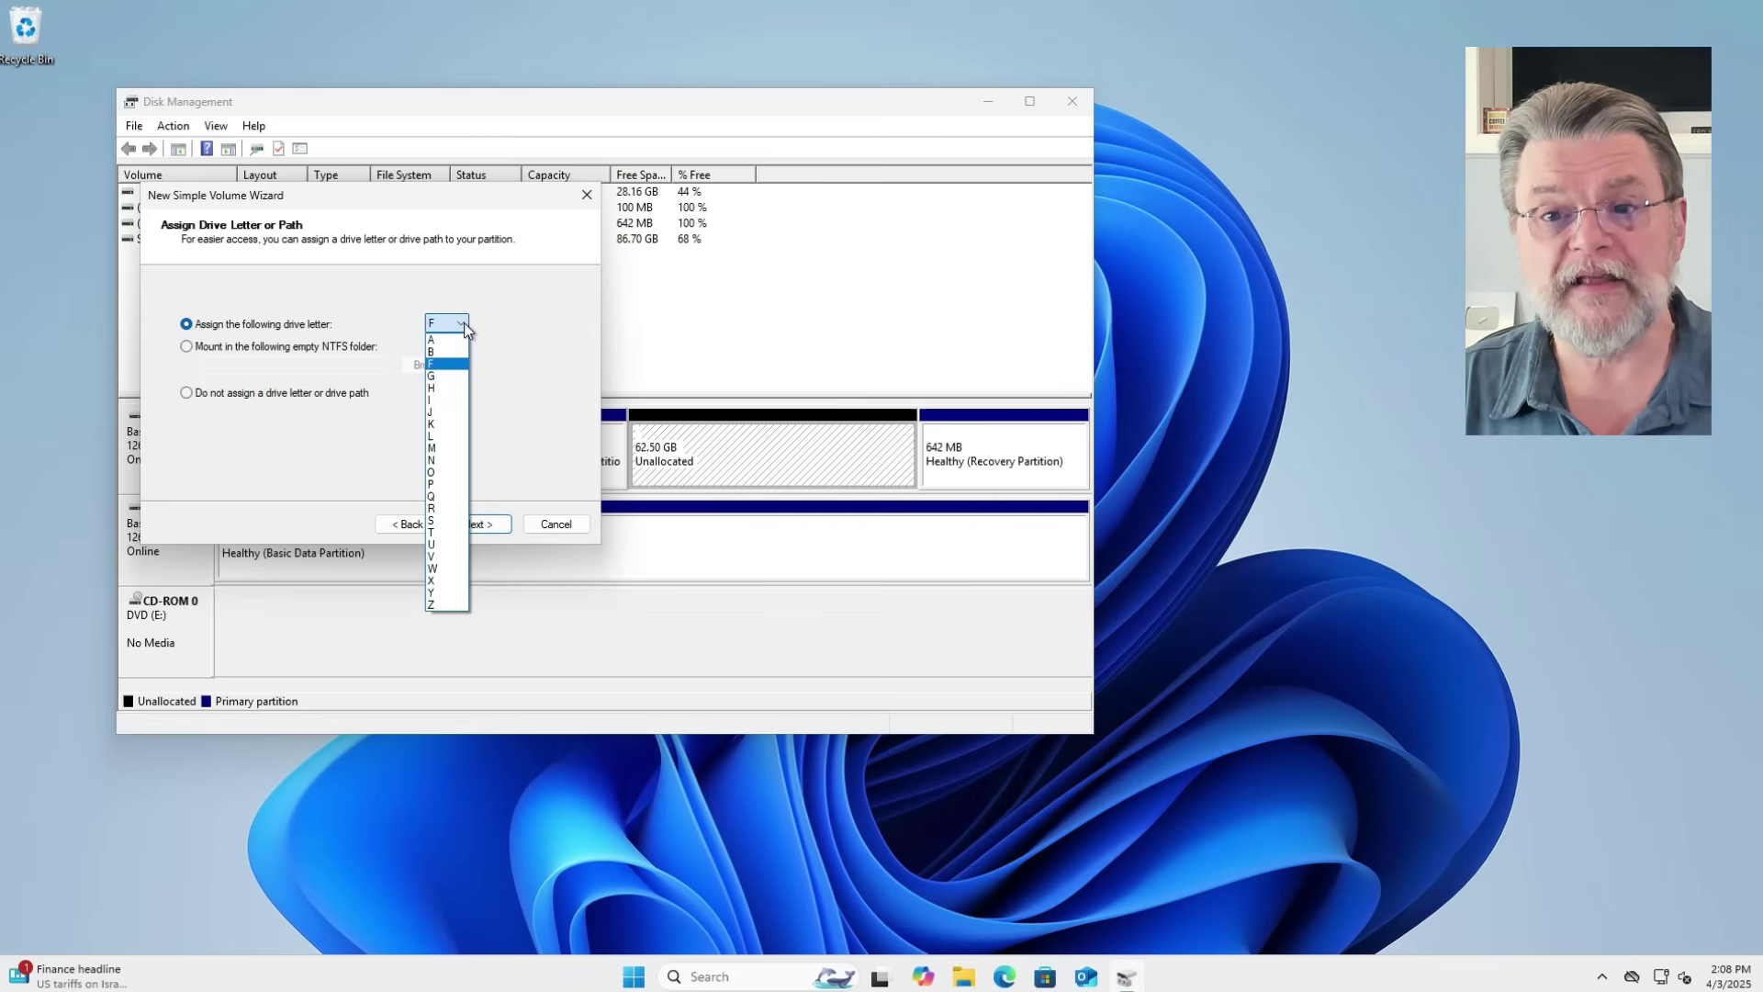
pyautogui.click(579, 322)
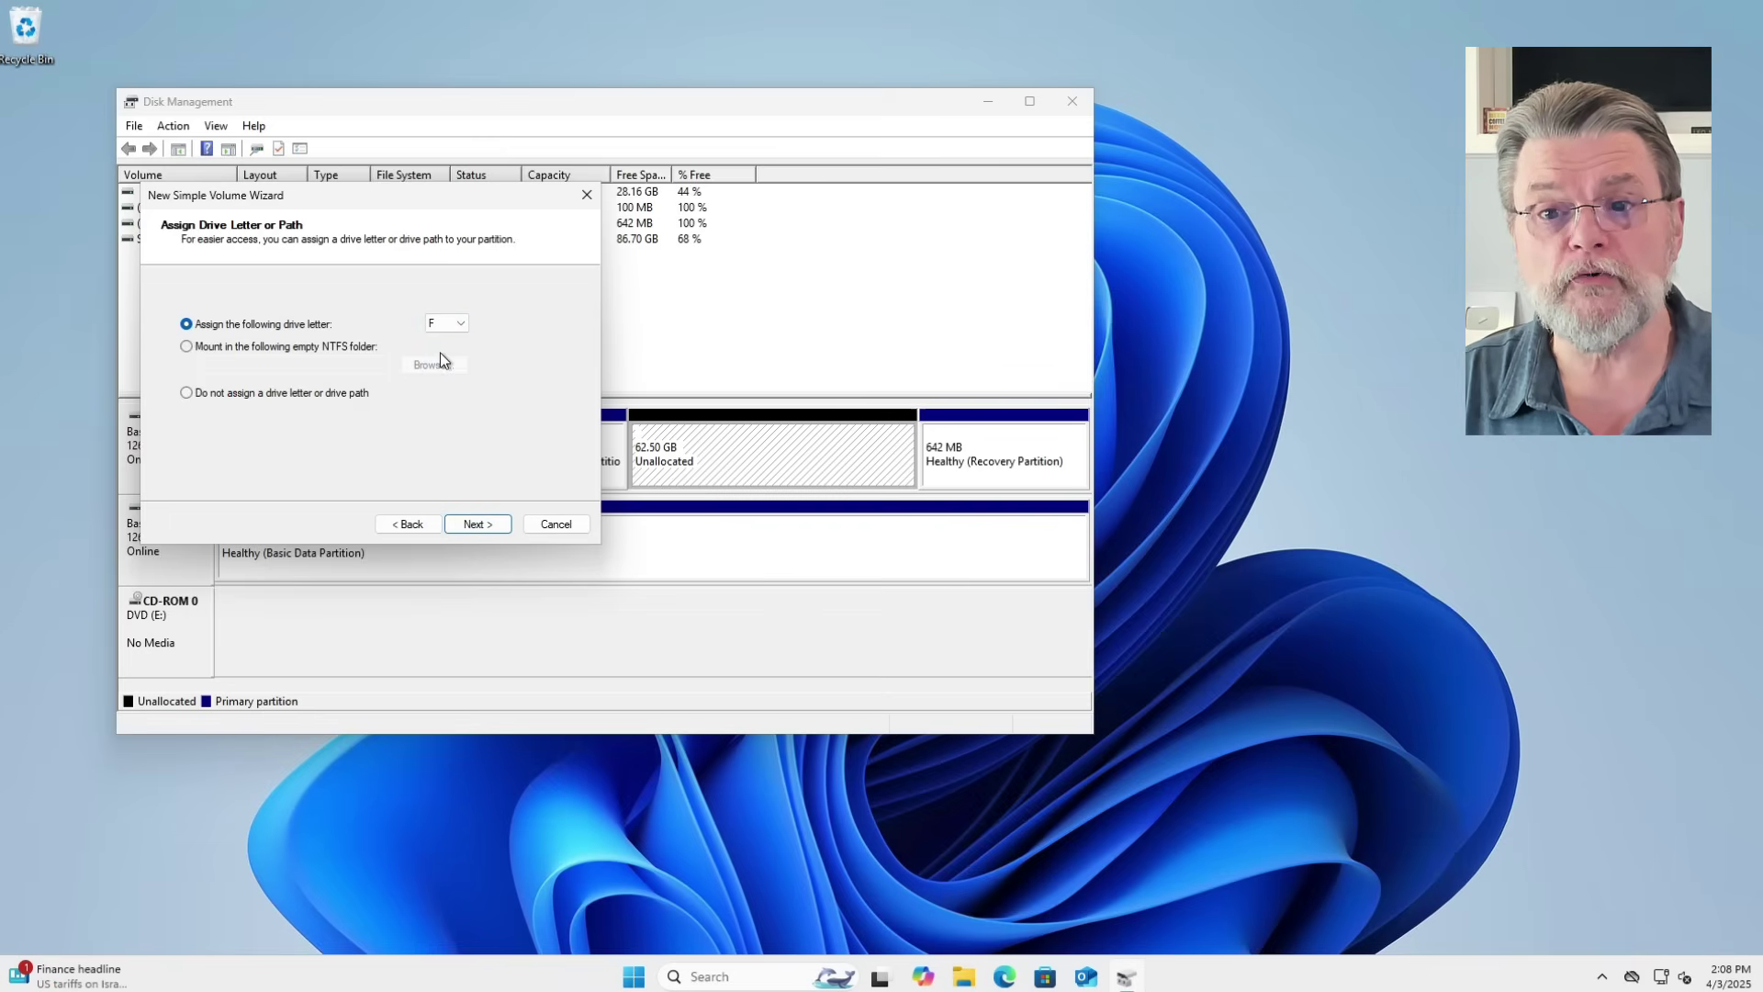
# Step: Accept drive letter F and label the volume 'NewDrive' with quick NTFS format
pyautogui.click(477, 525)
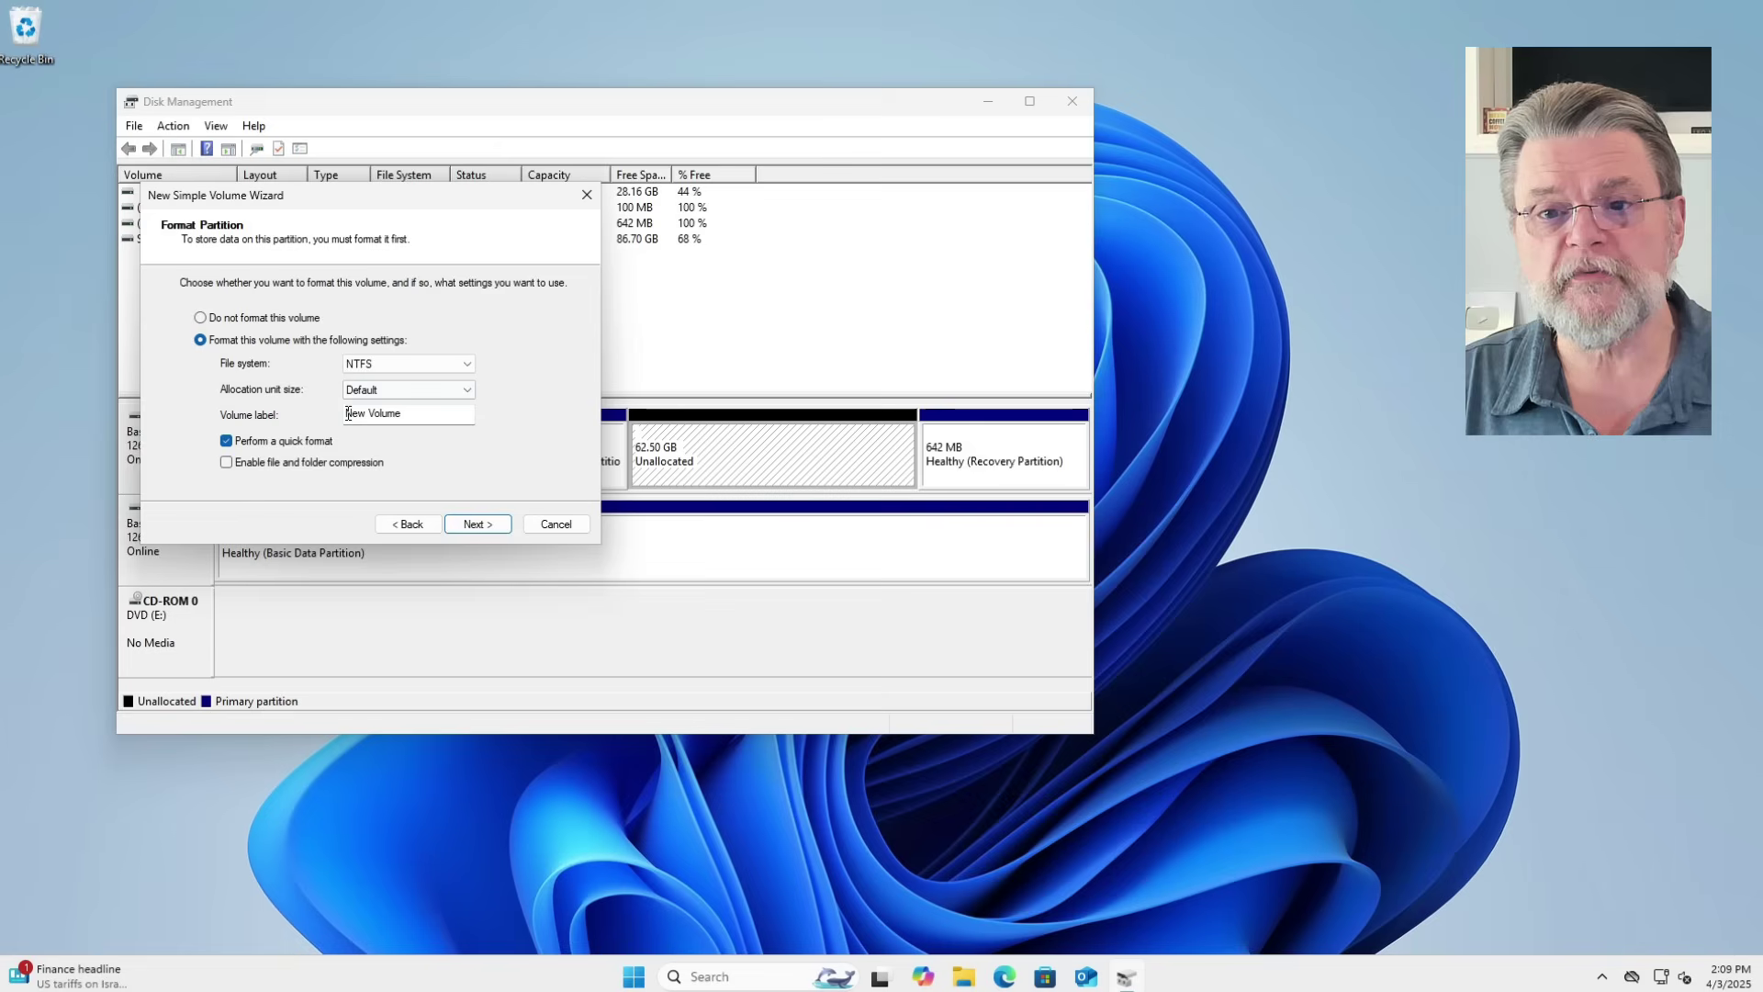
pyautogui.moveTo(431, 414); pyautogui.dragTo(225, 396)
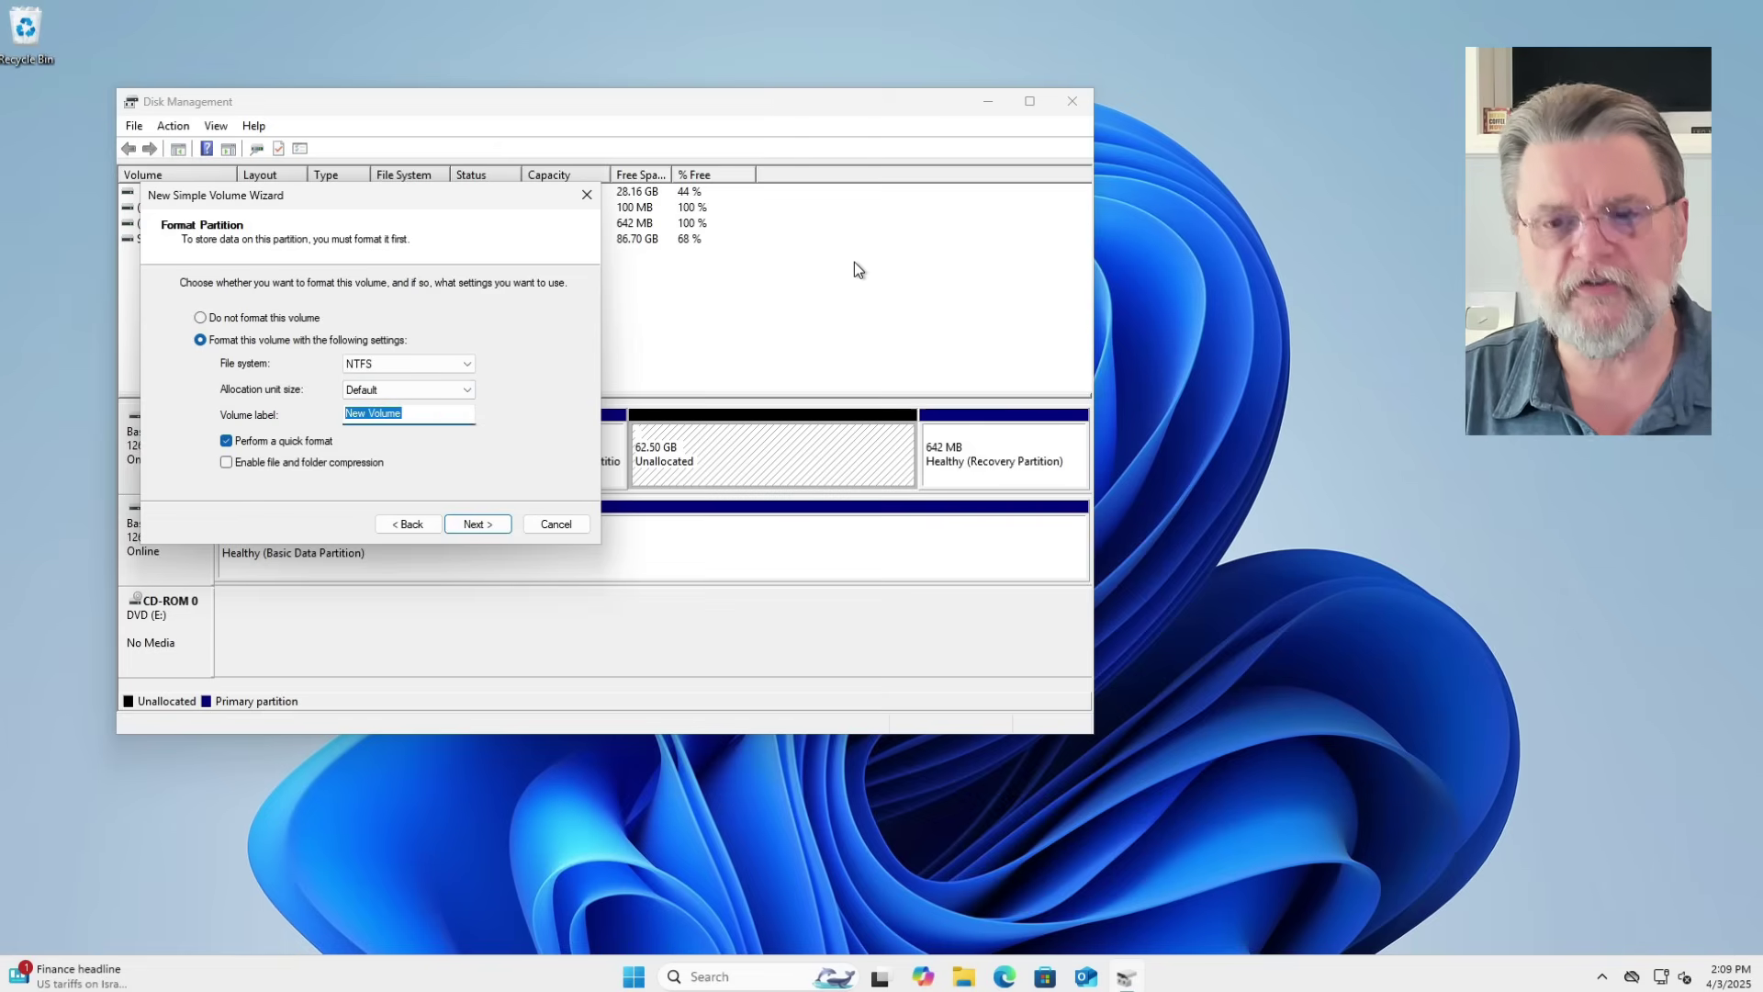
pyautogui.write('NewD')
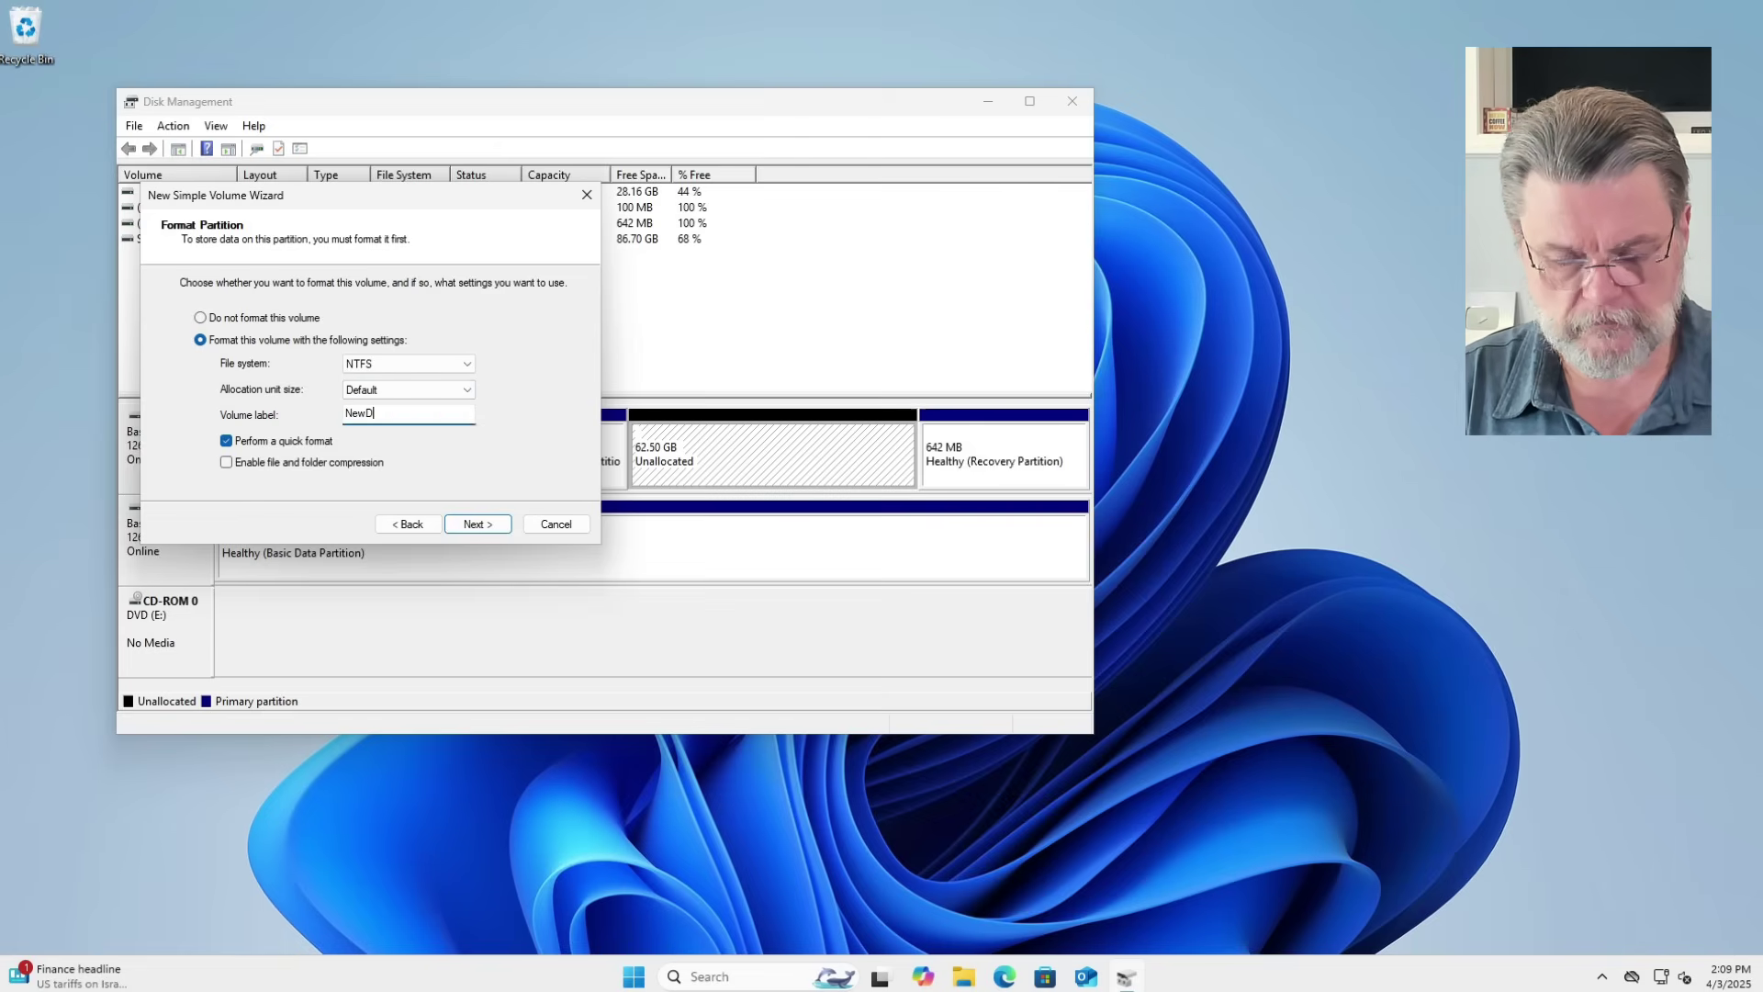
pyautogui.write('rive')
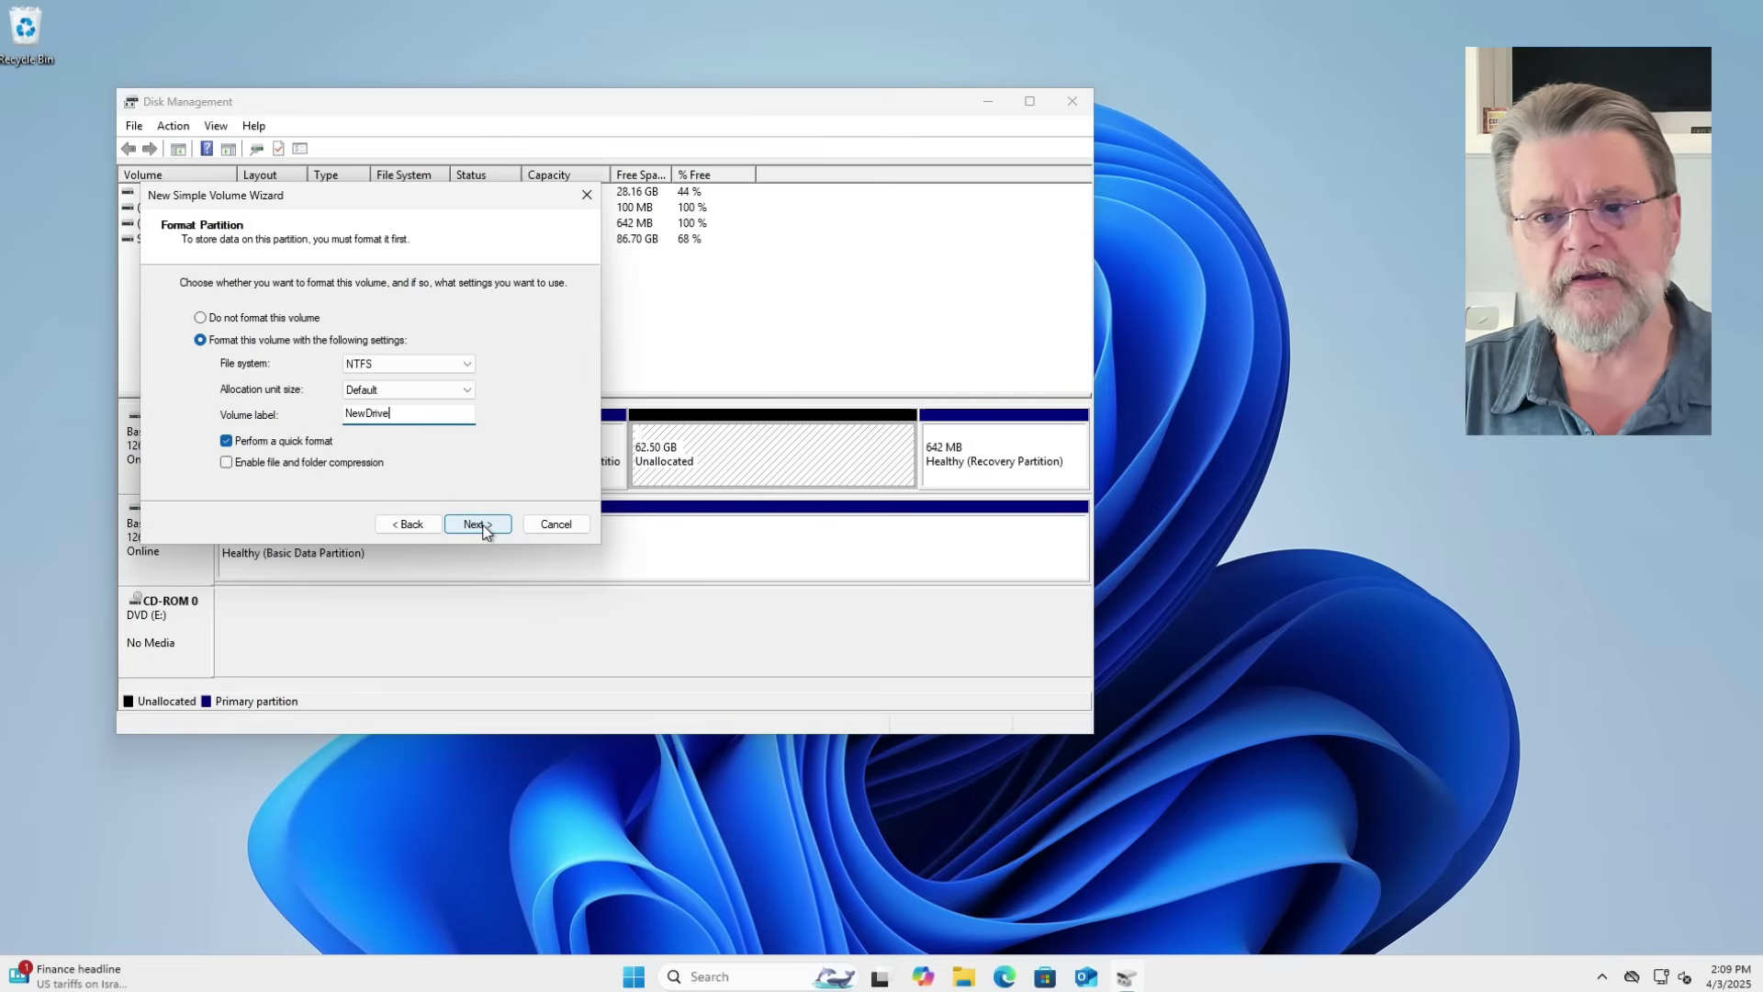
# Step: Review the wizard summary and finish, creating NewDrive (F:) as a 62.50 GB NTFS volume
pyautogui.click(484, 528)
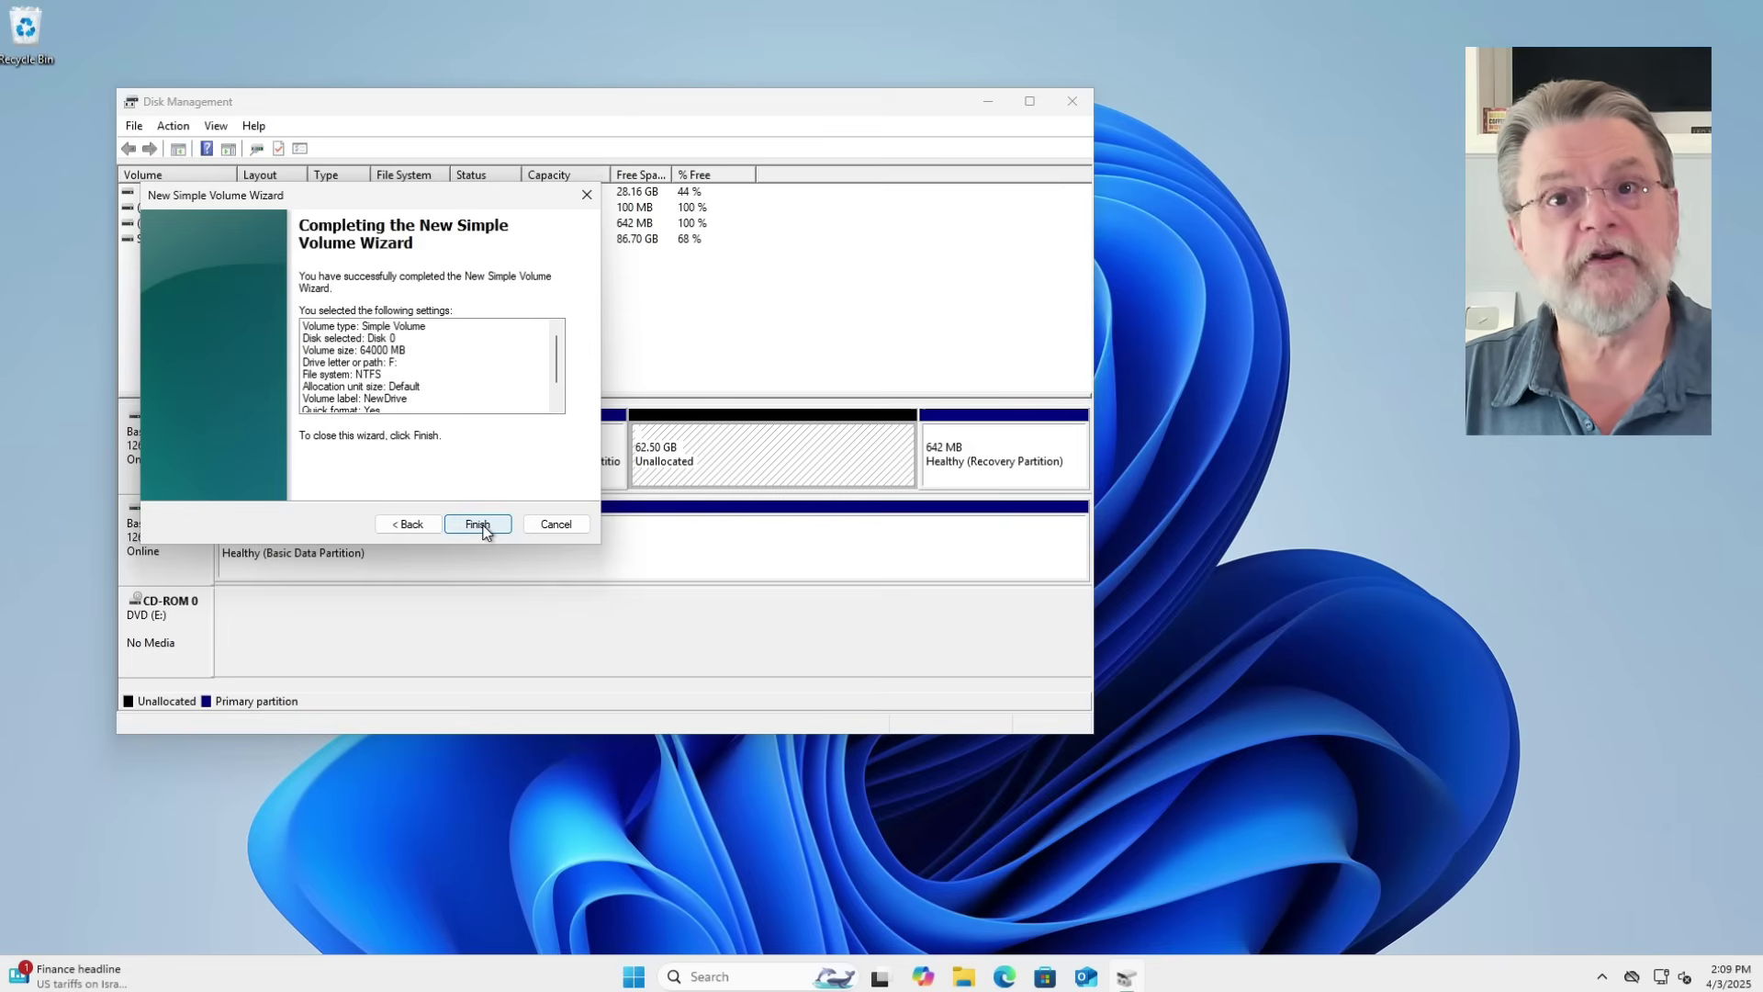
pyautogui.scroll(-1, 527, 357)
pyautogui.scroll(1, 523, 351)
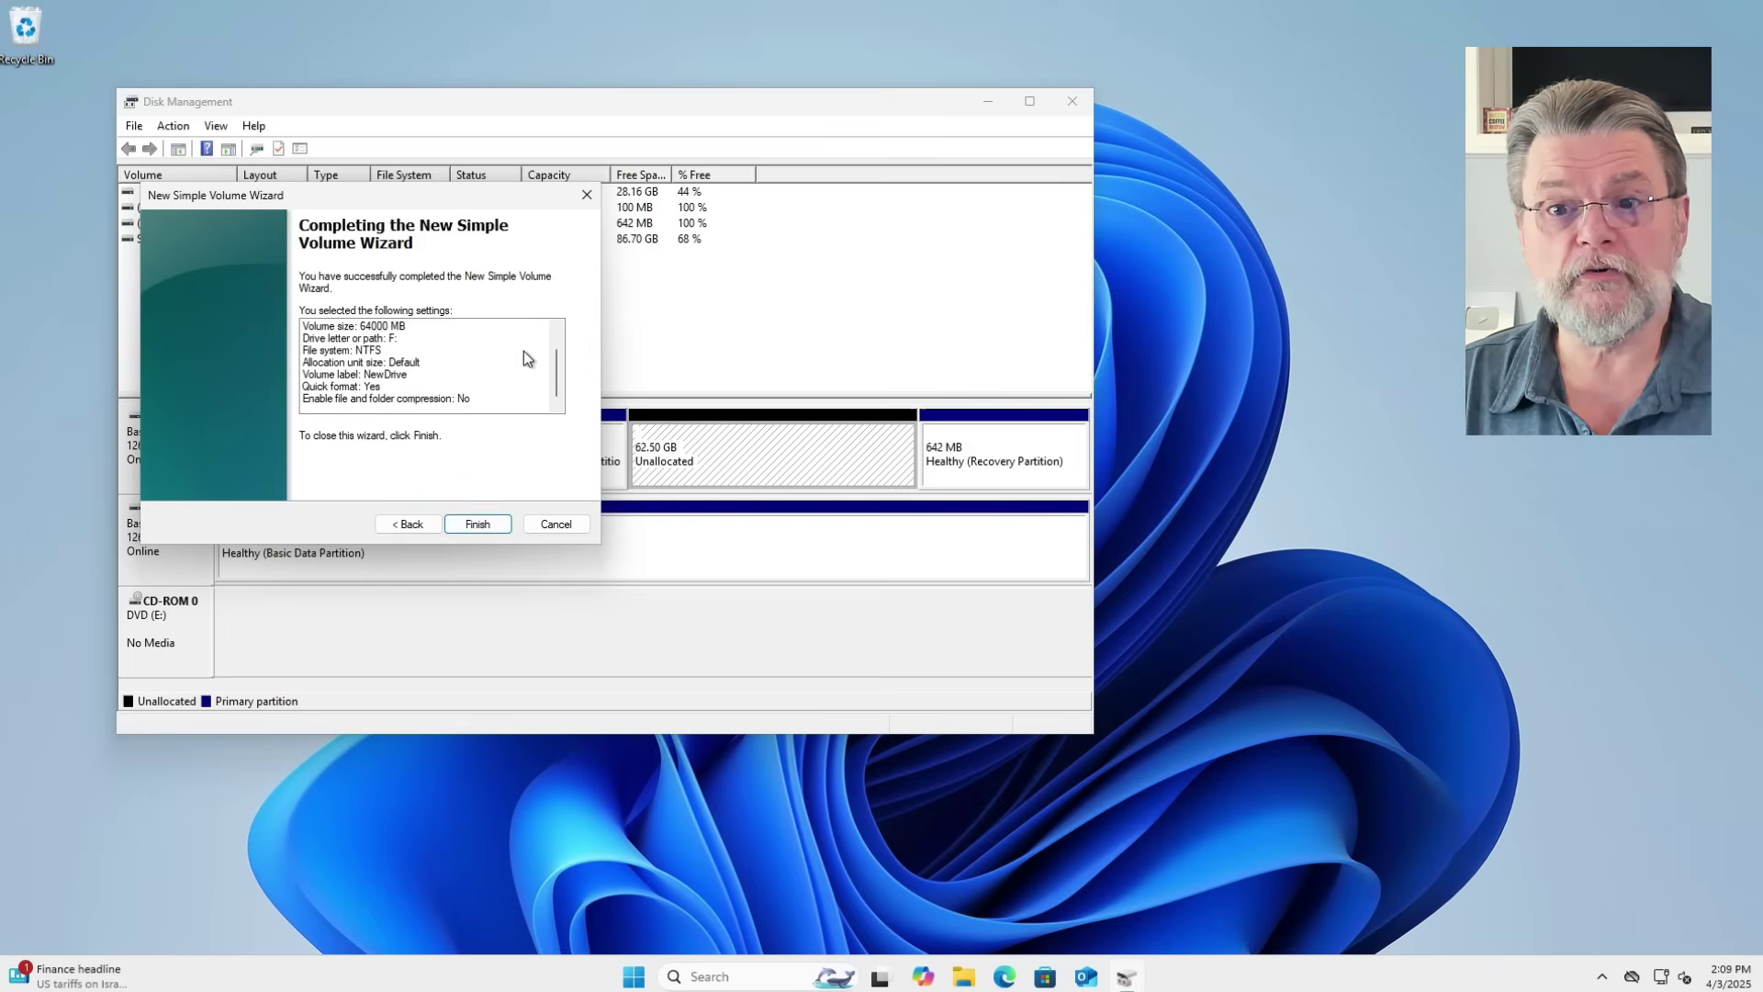
pyautogui.click(488, 529)
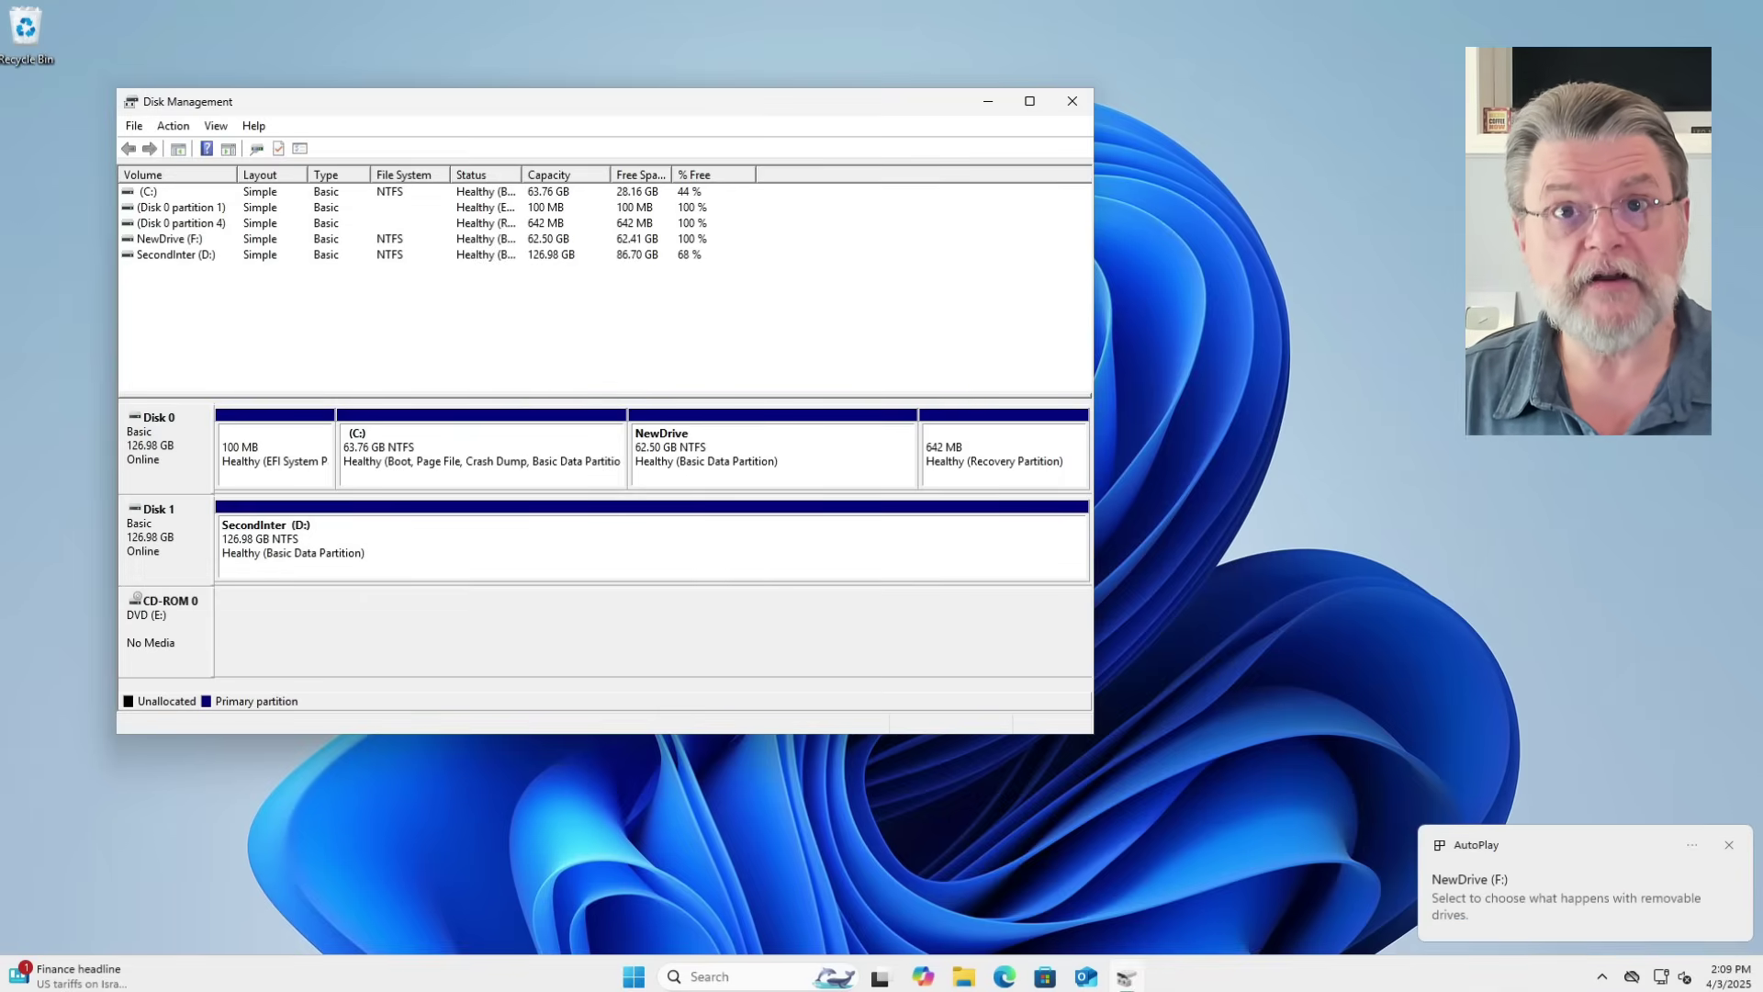
# Step: Open This PC to confirm NewDrive (F:) shows 62.4 GB free
pyautogui.click(963, 976)
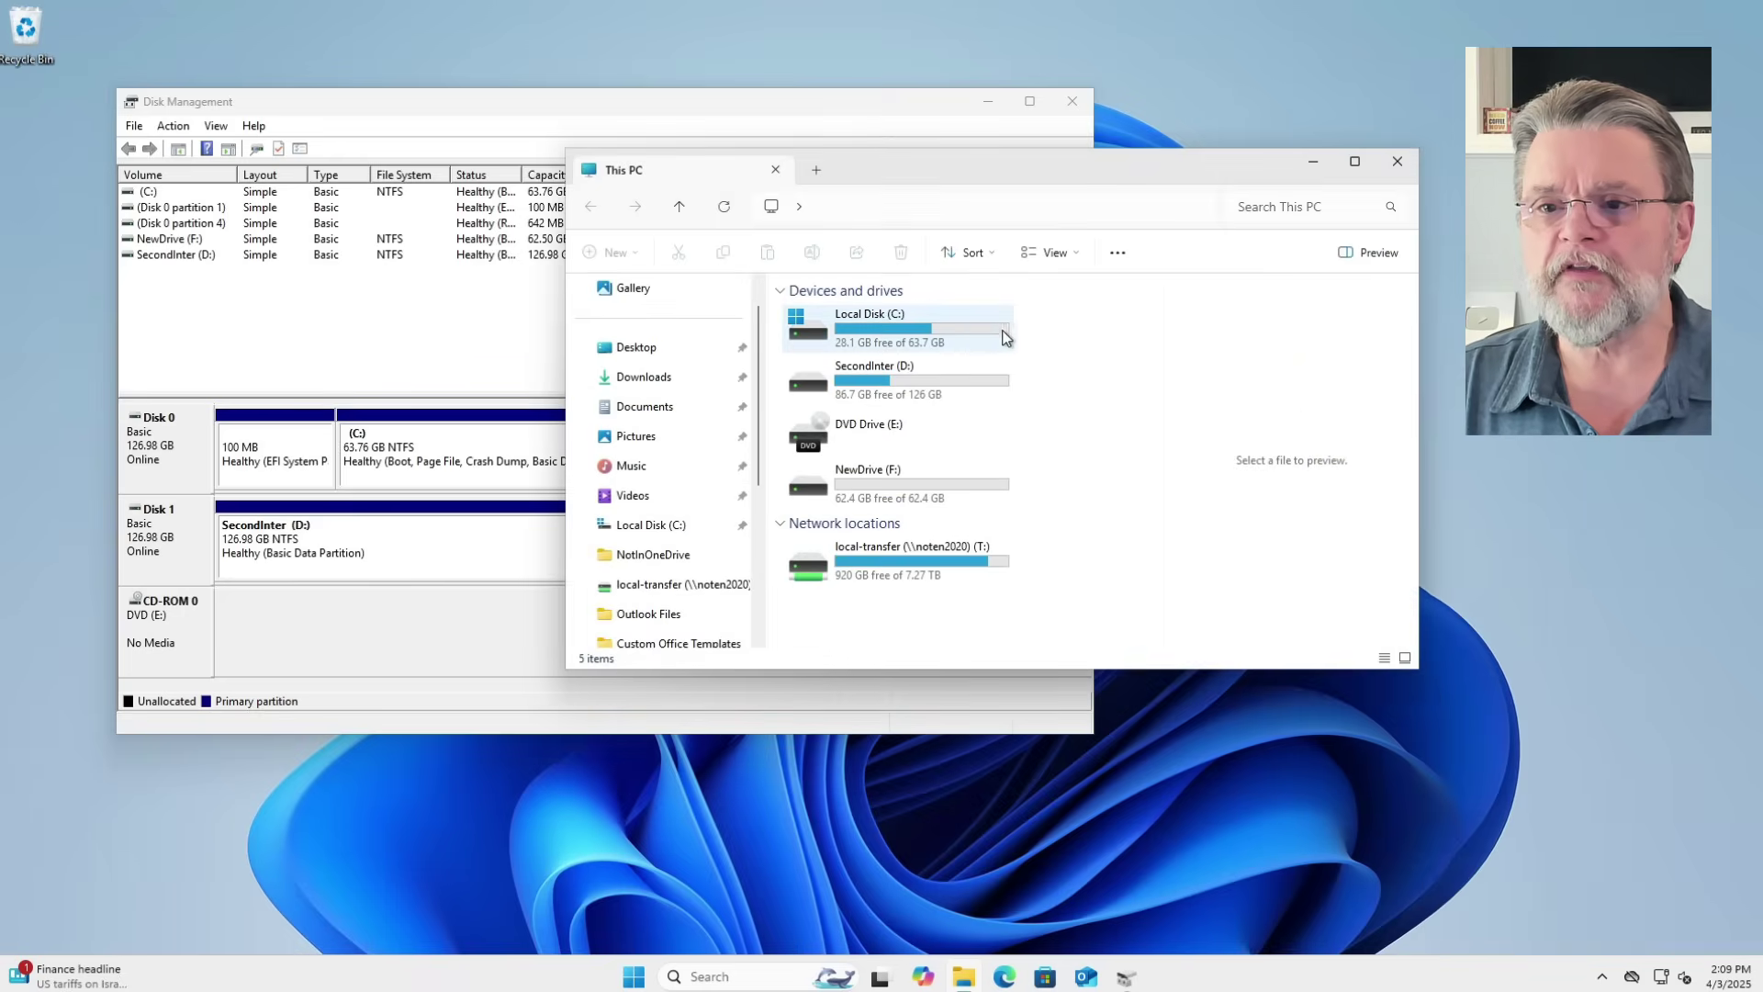